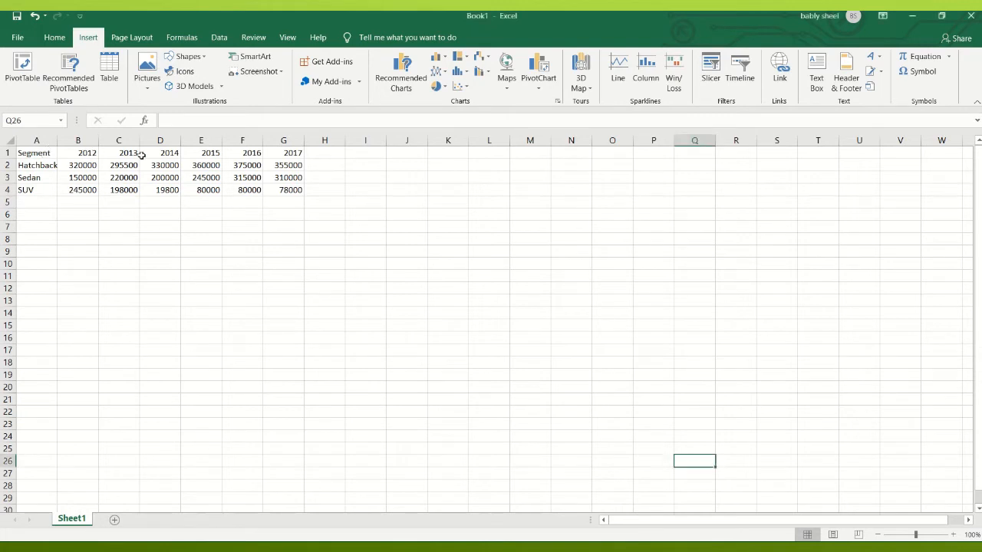
- Set the font of the table in A1:G4 to Arial and widen column A to fit the segment names
{"action": "left_click", "coordinate": [23, 155]}
{"action": "mouse_move", "coordinate": [23, 156]}
{"action": "left_mouse_down"}
{"action": "mouse_move", "coordinate": [219, 165]}
{"action": "mouse_move", "coordinate": [278, 178]}
{"action": "mouse_move", "coordinate": [277, 189]}
{"action": "left_mouse_up"}
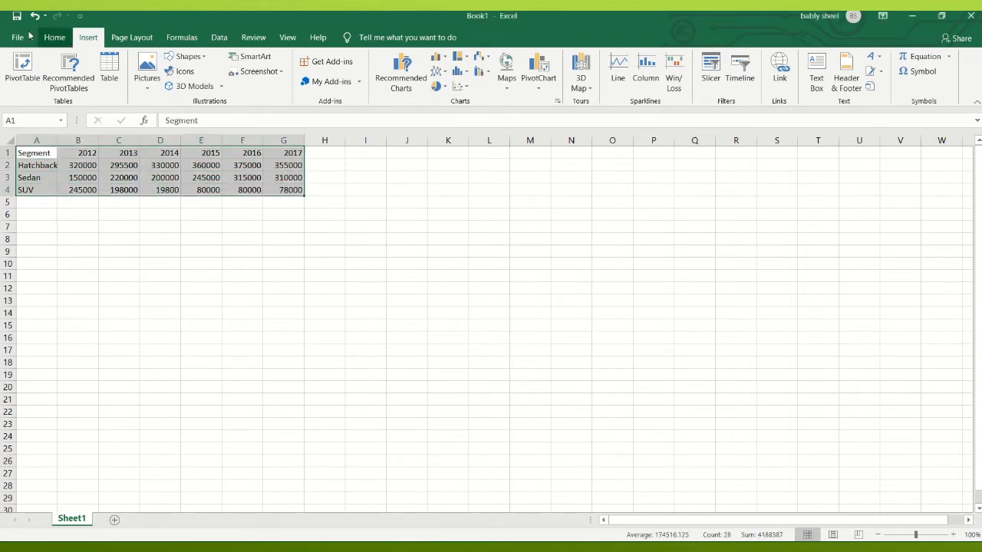
{"action": "left_click", "coordinate": [54, 37]}
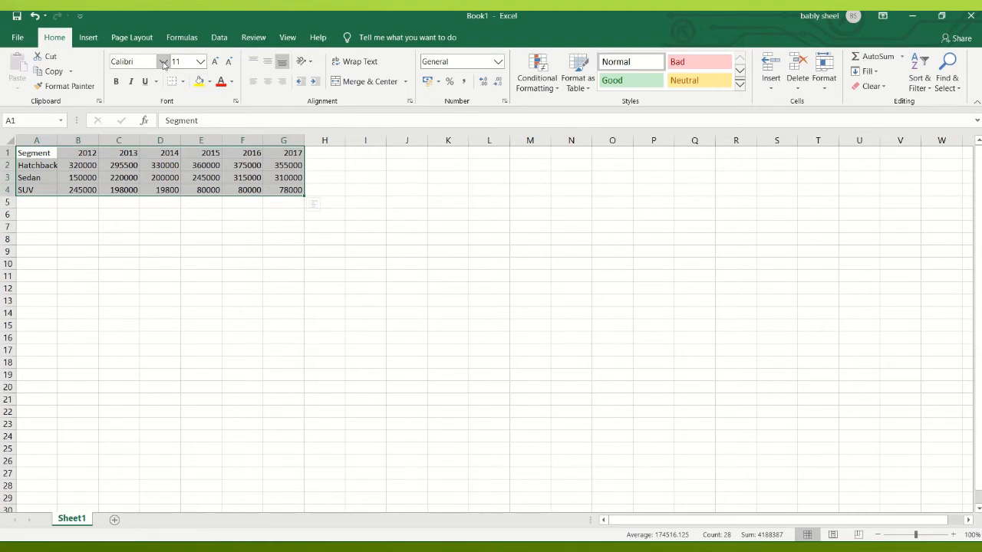
{"action": "mouse_move", "coordinate": [450, 14]}
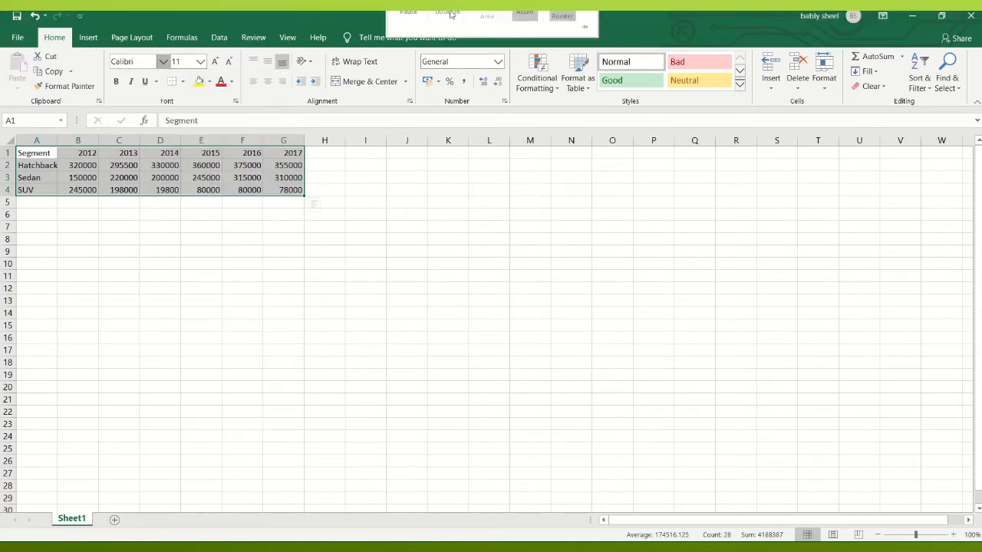
{"action": "left_click", "coordinate": [162, 61]}
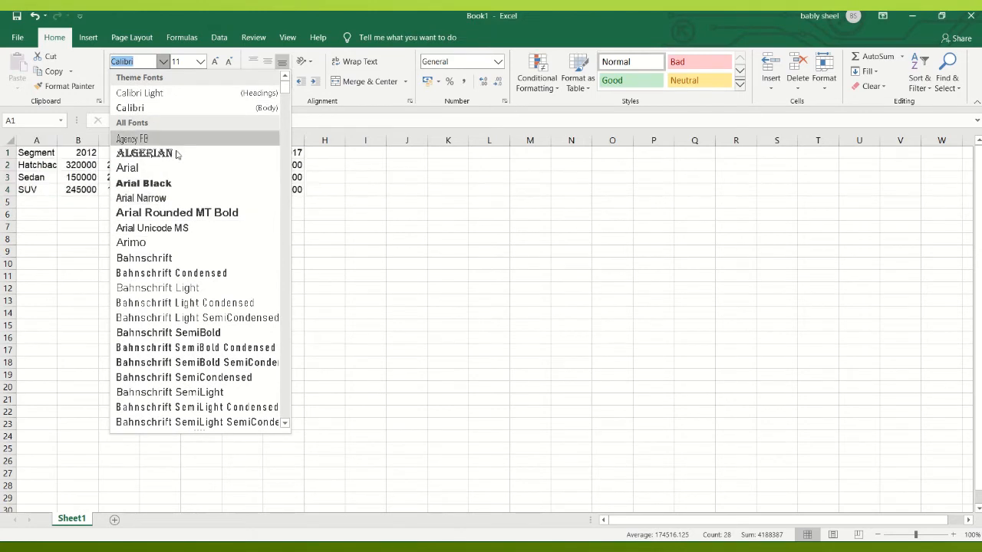
{"action": "left_click", "coordinate": [168, 168]}
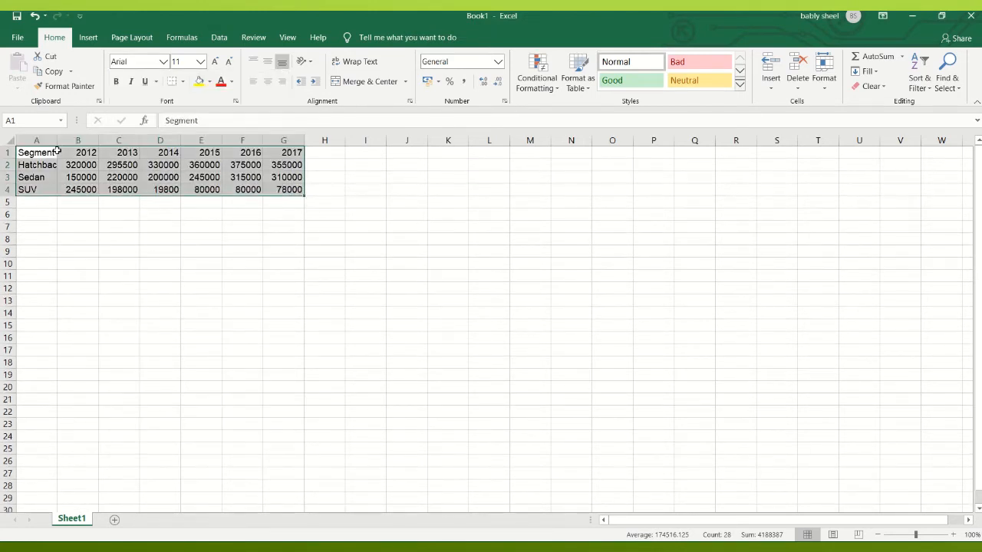
{"action": "left_click_drag", "start_coordinate": [57, 143], "coordinate": [89, 144]}
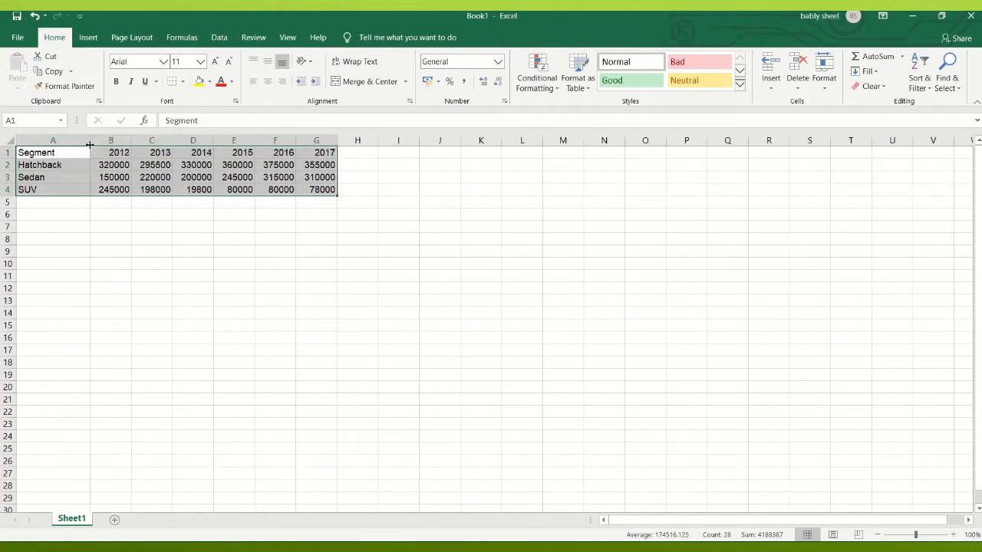
- Set the text in A1:G4 to font size 12 and colour it dark red
{"action": "left_click", "coordinate": [179, 63]}
{"action": "type", "text": "12"}
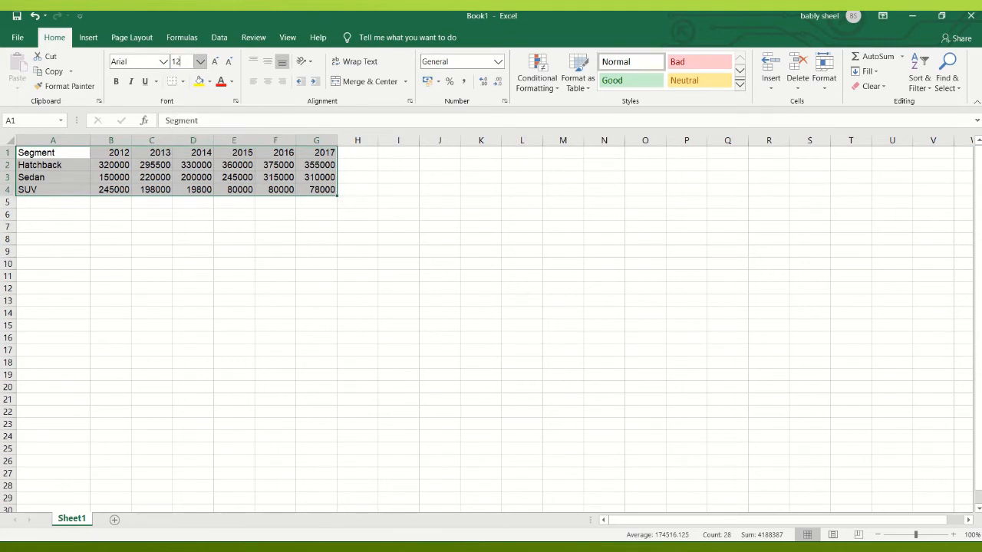
{"action": "key", "text": "Return"}
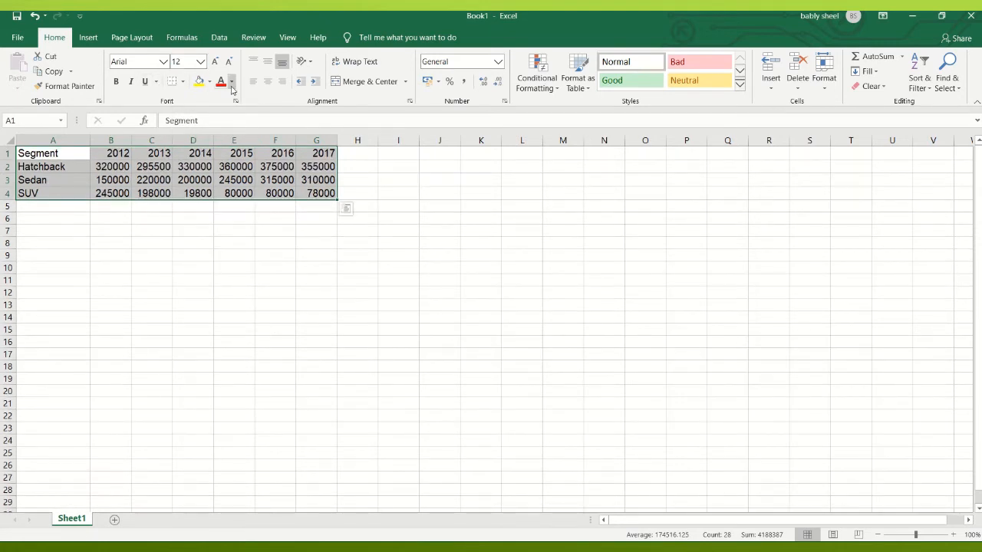
{"action": "left_click", "coordinate": [231, 82]}
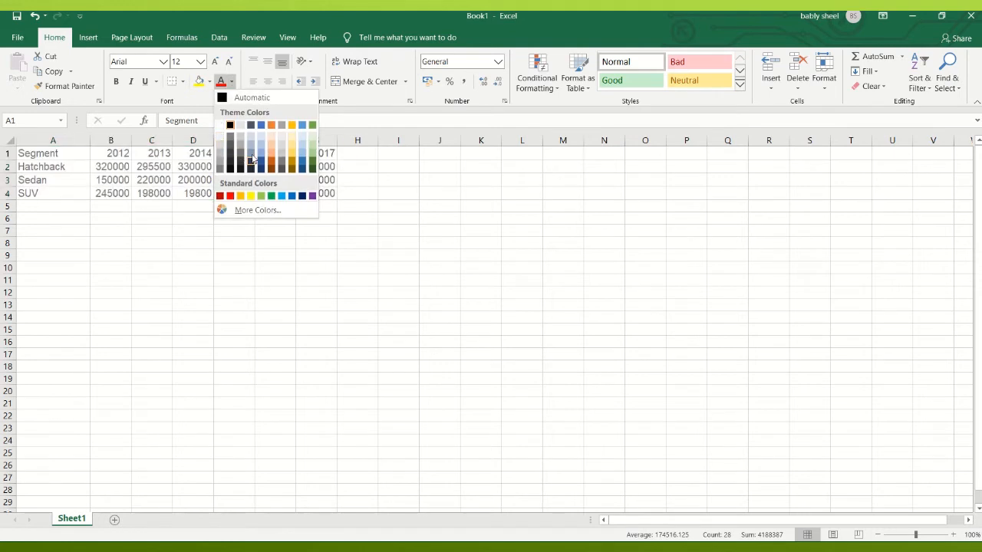
{"action": "left_click", "coordinate": [220, 196]}
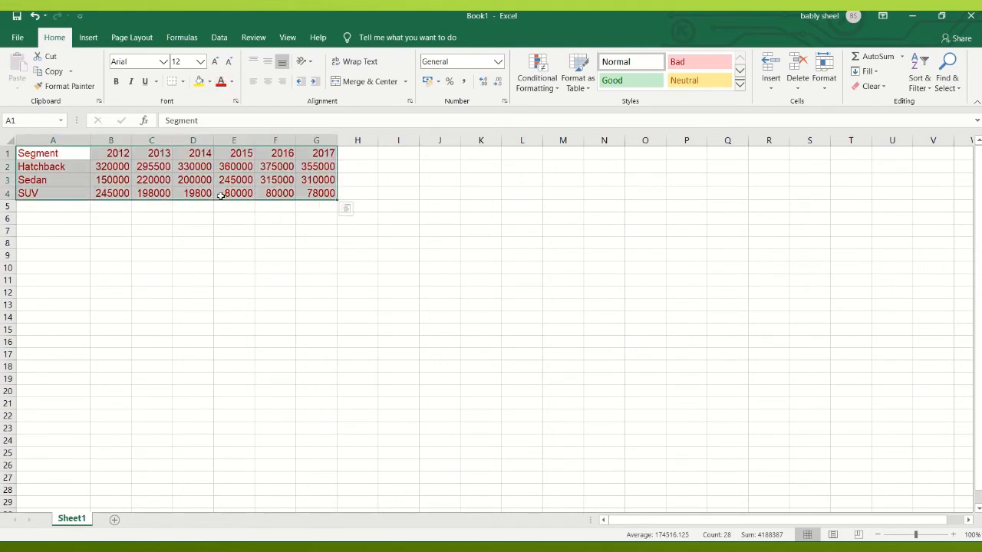
- Apply all borders to A1:G4 and centre the cell contents vertically and horizontally
{"action": "left_click", "coordinate": [183, 82]}
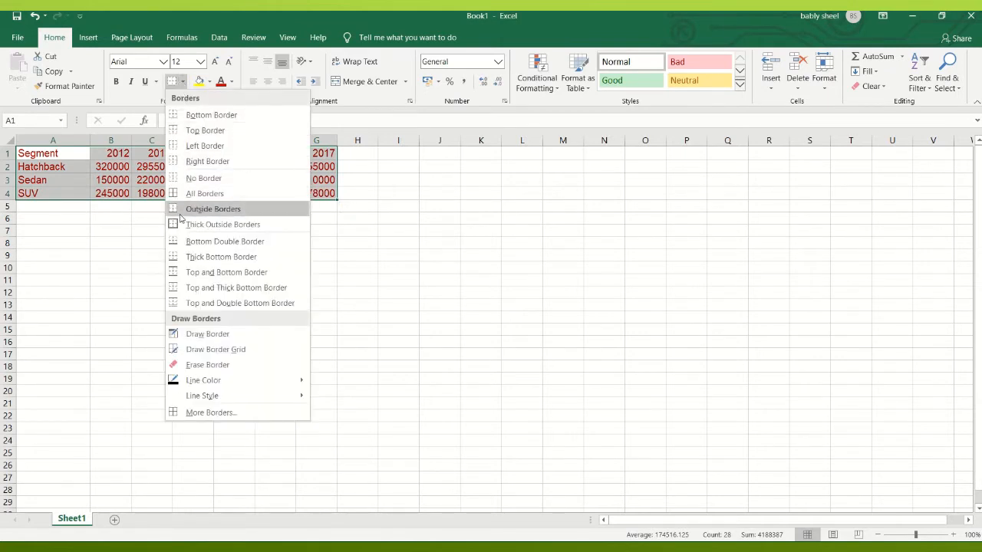
{"action": "left_click", "coordinate": [231, 193]}
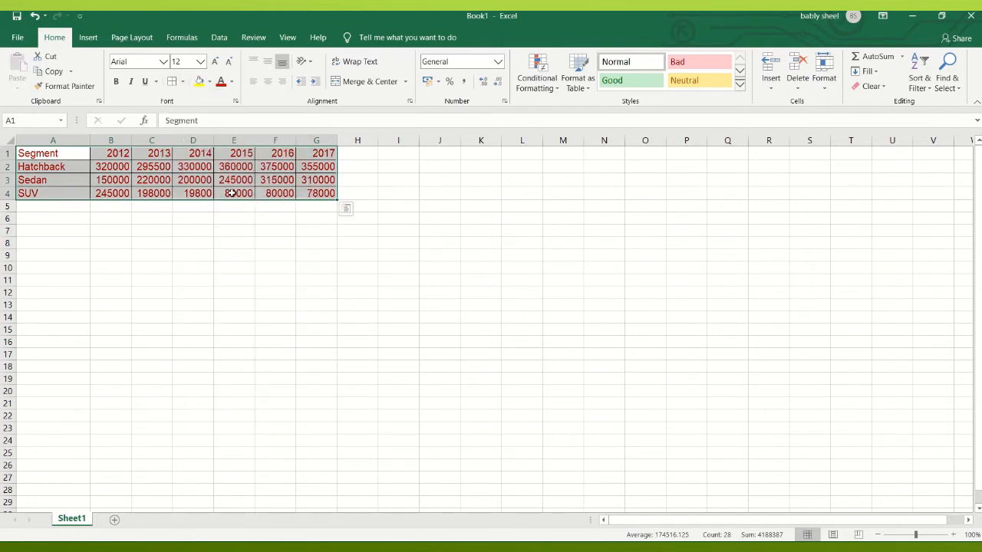
{"action": "left_click", "coordinate": [273, 66]}
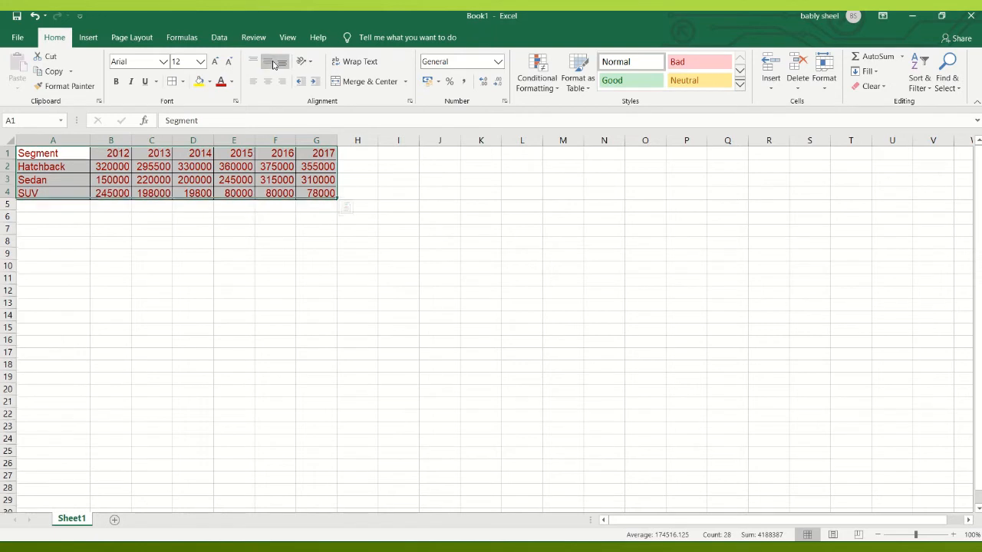
{"action": "left_click", "coordinate": [267, 83]}
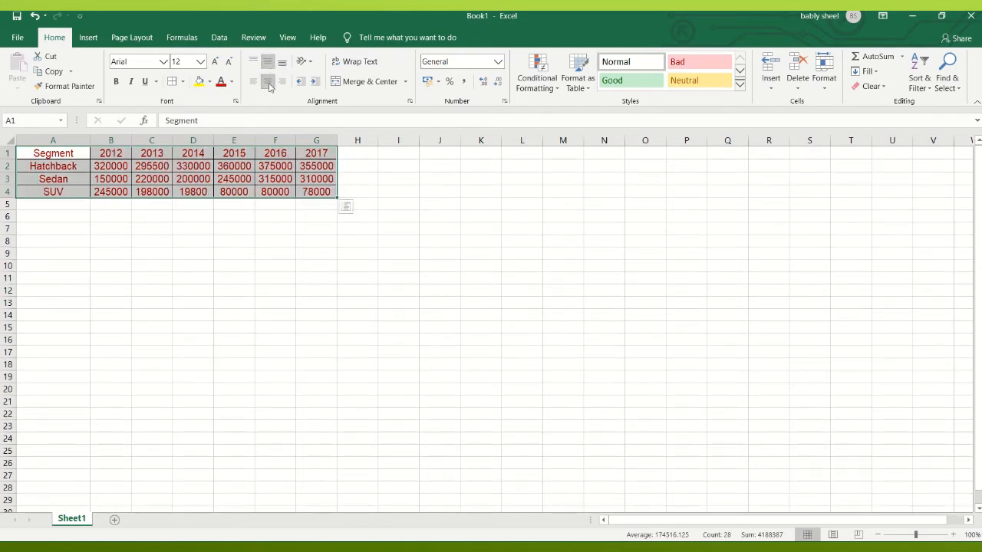
{"action": "left_click", "coordinate": [228, 332]}
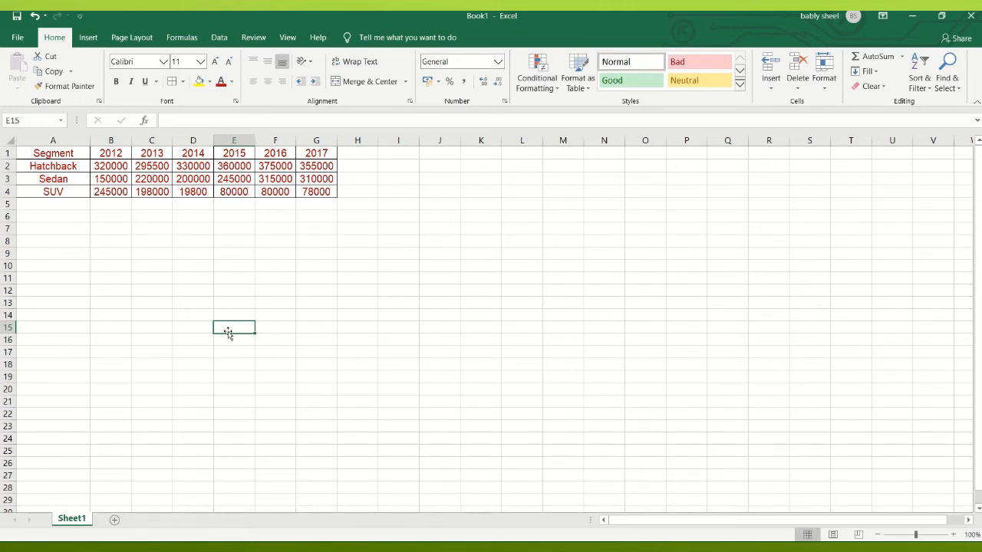
- Open the Insert Chart dialog for the table in A1:G4 and show all chart types
{"action": "left_click_drag", "start_coordinate": [57, 154], "coordinate": [299, 194]}
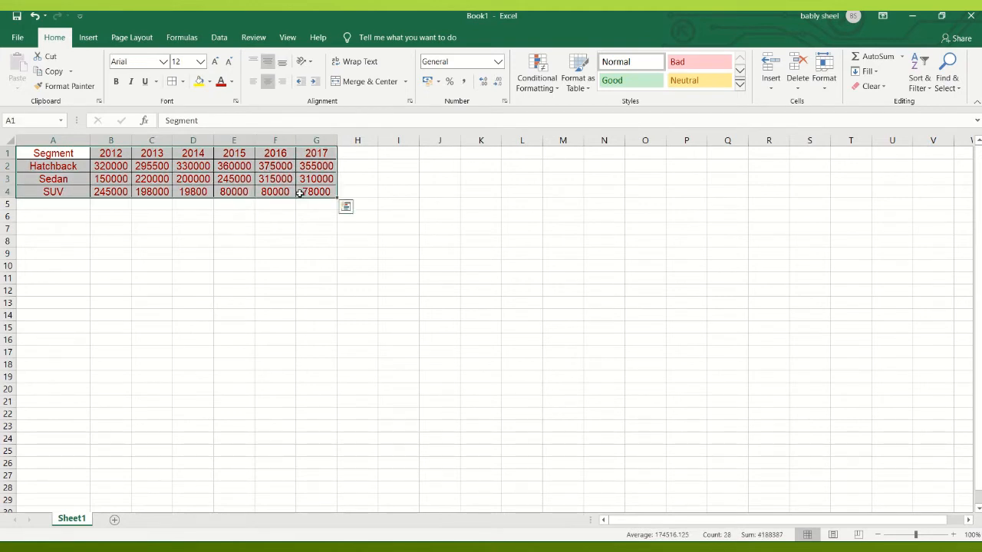
{"action": "left_click", "coordinate": [89, 36]}
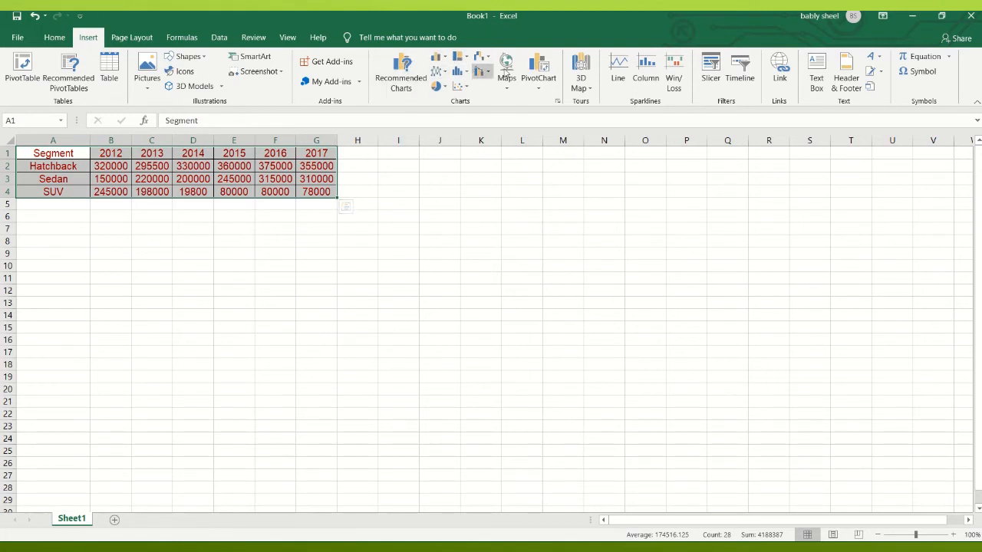
{"action": "left_click", "coordinate": [558, 101]}
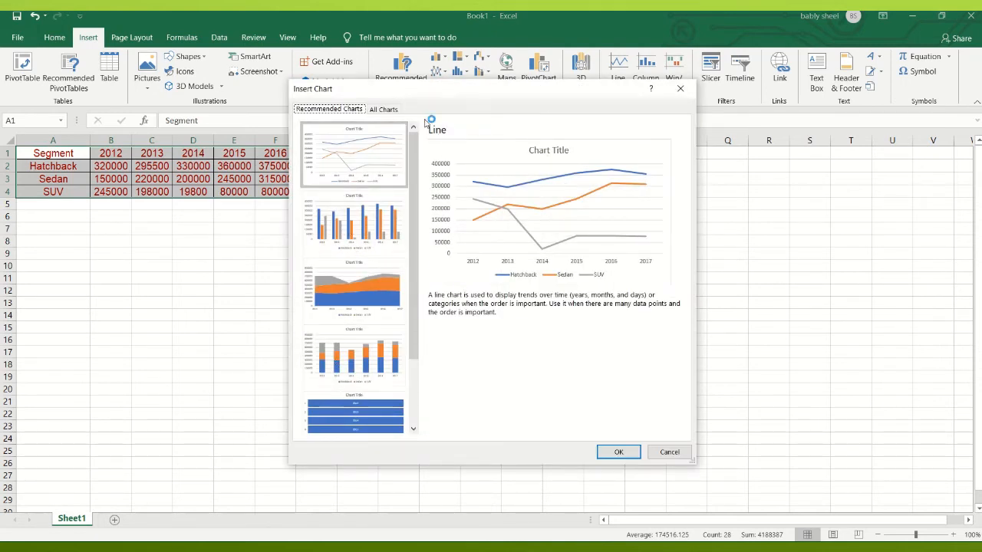
{"action": "left_click", "coordinate": [389, 110]}
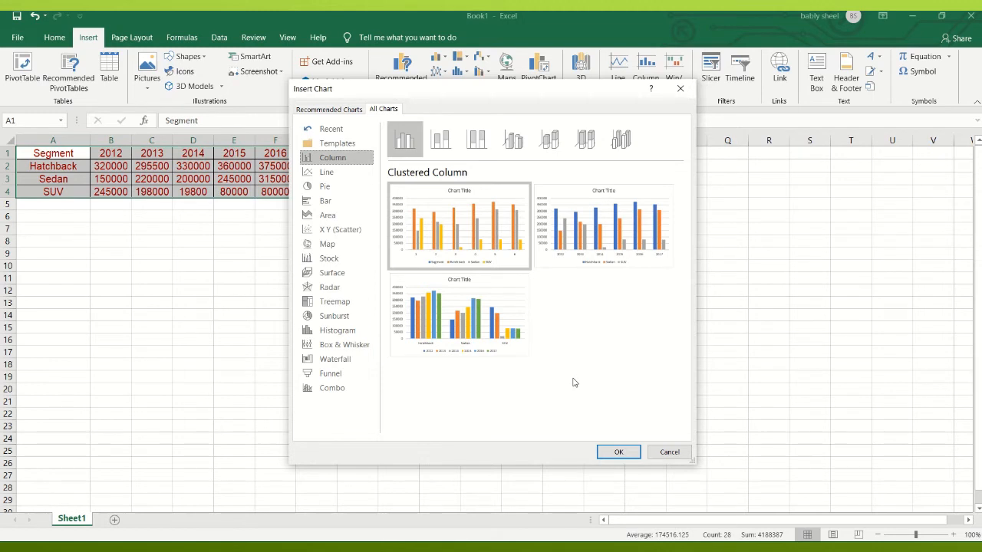
- Preview the stacked, 100% stacked and 3-D subtypes of the column chart
{"action": "left_click", "coordinate": [440, 145]}
{"action": "left_click", "coordinate": [471, 147]}
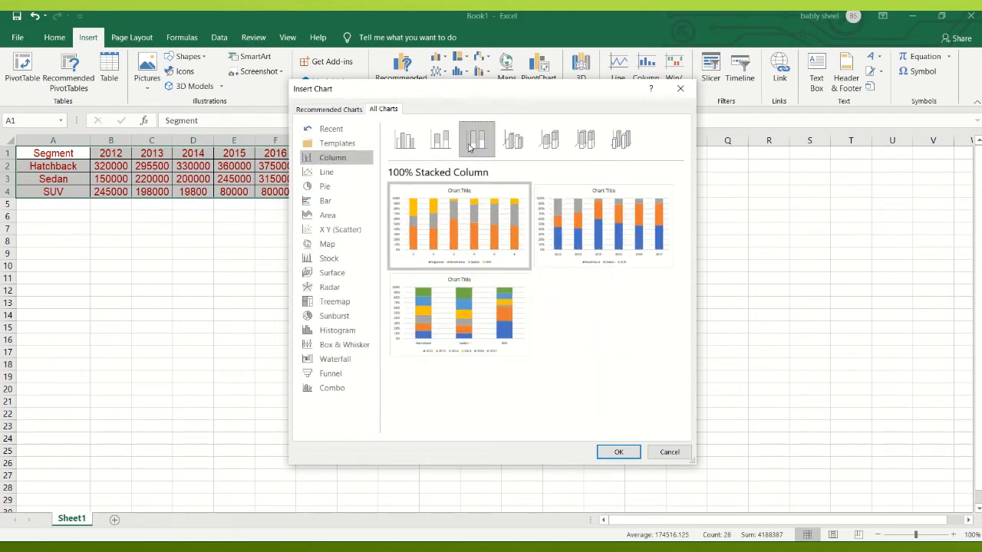
{"action": "left_click", "coordinate": [513, 149]}
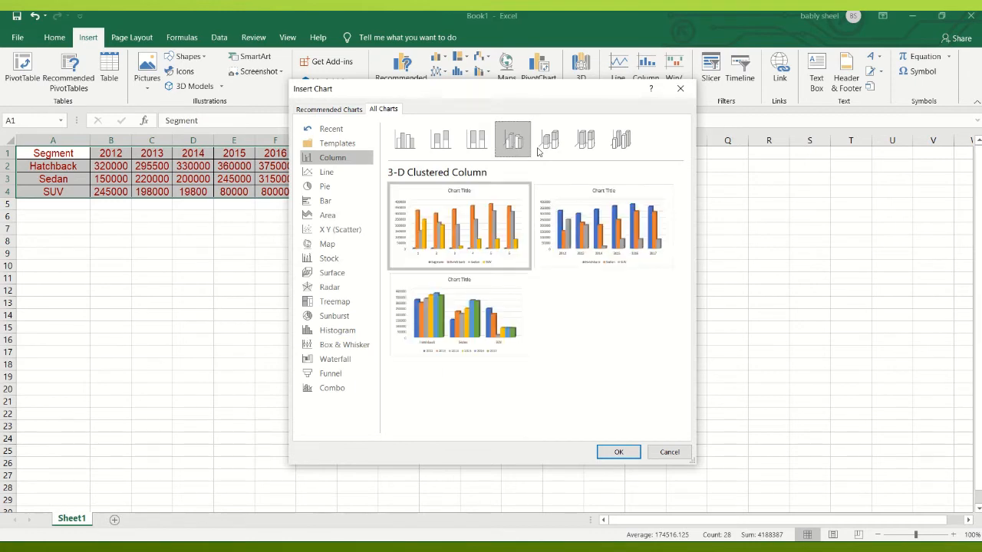
{"action": "left_click", "coordinate": [542, 150]}
{"action": "left_click", "coordinate": [589, 150]}
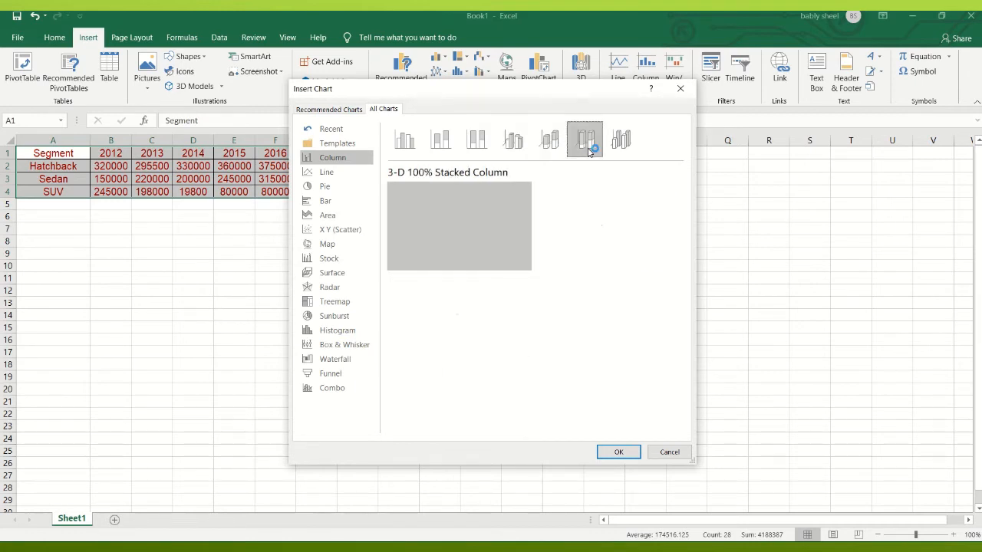
{"action": "left_click", "coordinate": [618, 146]}
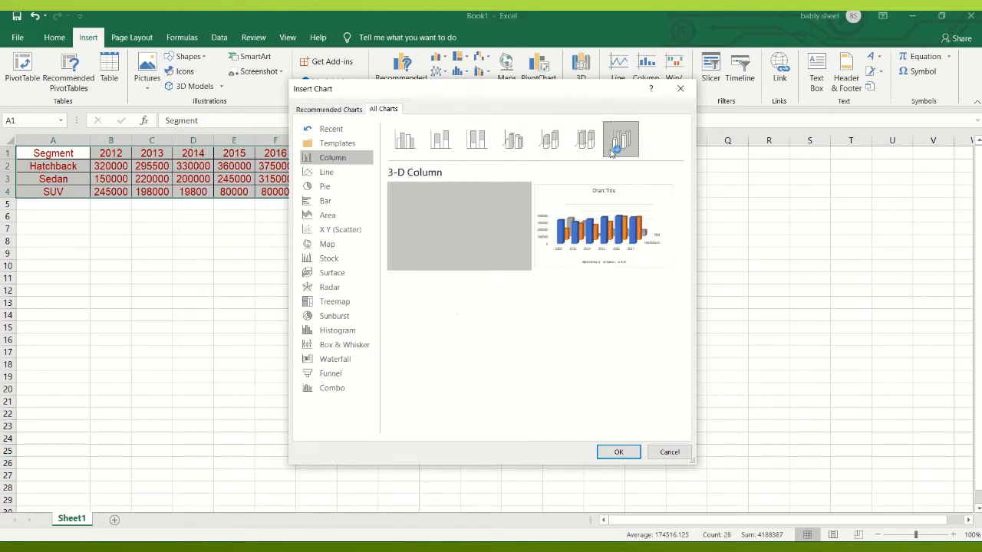
- Insert a clustered column chart with the years on the horizontal axis and the car segments as series
{"action": "left_click", "coordinate": [413, 150]}
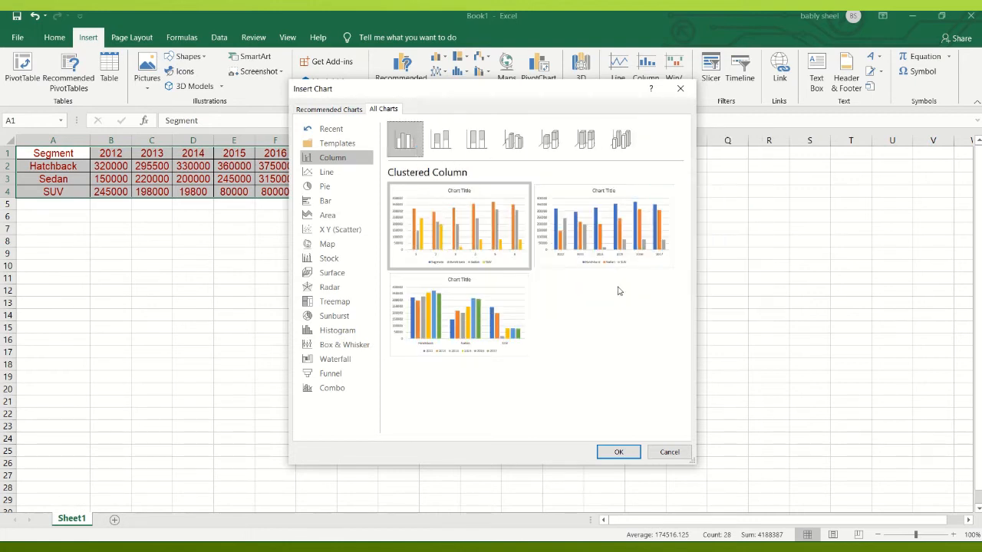
{"action": "mouse_move", "coordinate": [606, 247]}
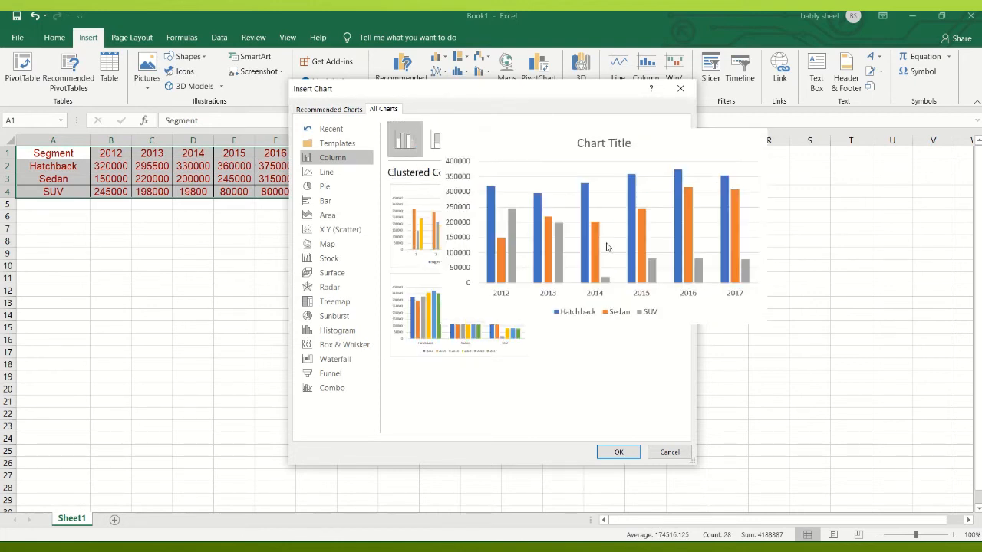
{"action": "left_click", "coordinate": [606, 451]}
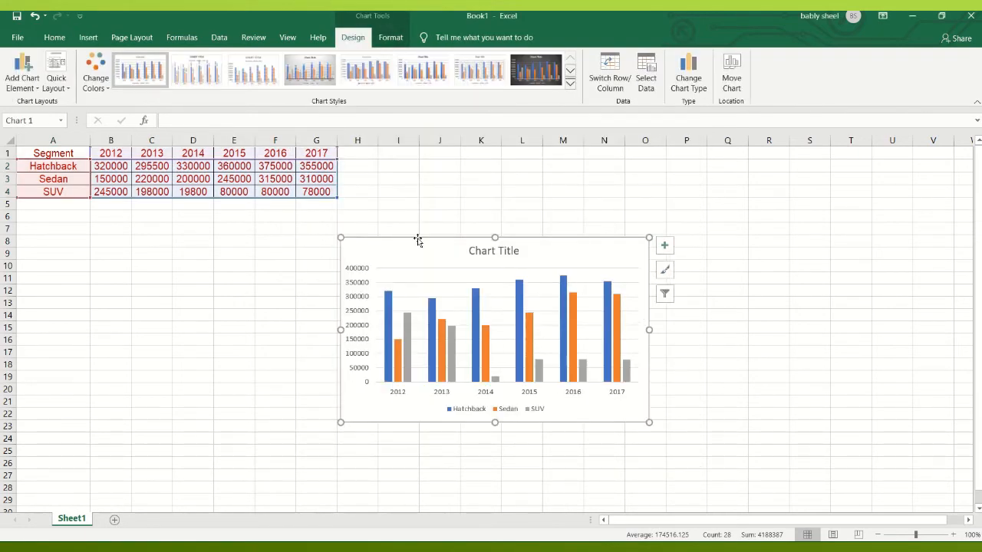
- Replace the chart title with "Sales Volume Comparison for Car Segments"
{"action": "left_click", "coordinate": [478, 251]}
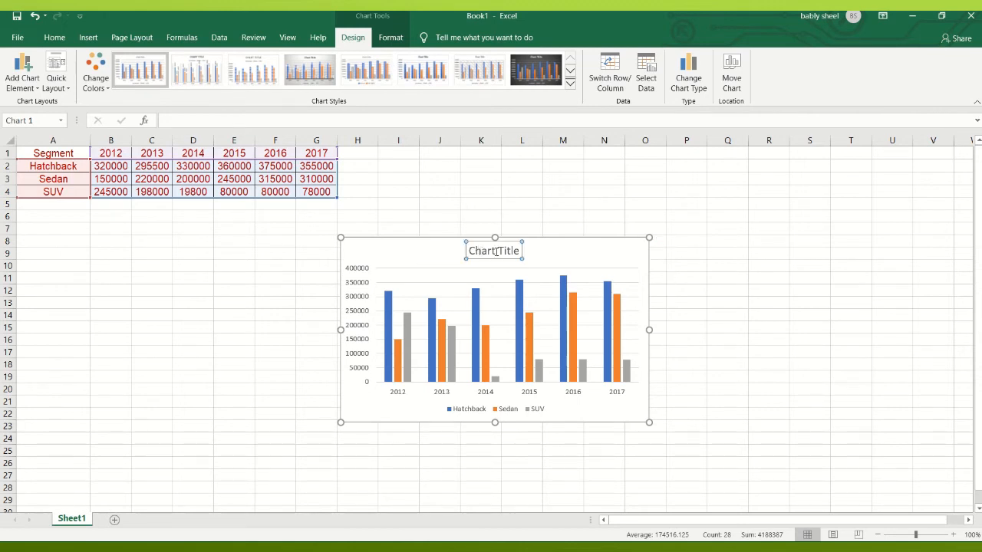
{"action": "left_click", "coordinate": [495, 251]}
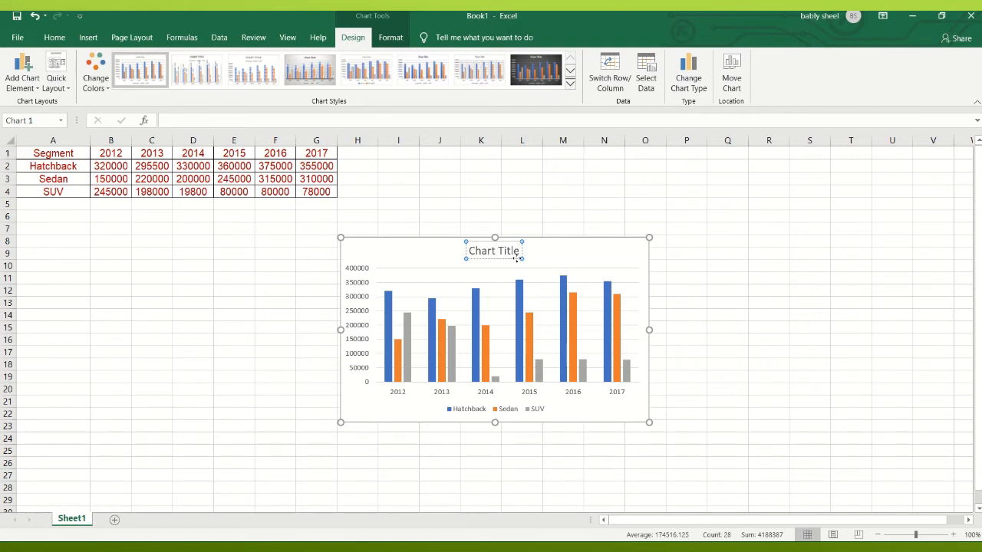
{"action": "key", "text": "BackSpace"}
{"action": "key", "text": "BackSpace"}
{"action": "key", "text": "BackSpace"}
{"action": "key", "text": "BackSpace"}
{"action": "key", "text": "BackSpace"}
{"action": "key", "text": "BackSpace"}
{"action": "key", "text": "BackSpace"}
{"action": "key", "text": "BackSpace"}
{"action": "key", "text": "BackSpace"}
{"action": "key", "text": "BackSpace"}
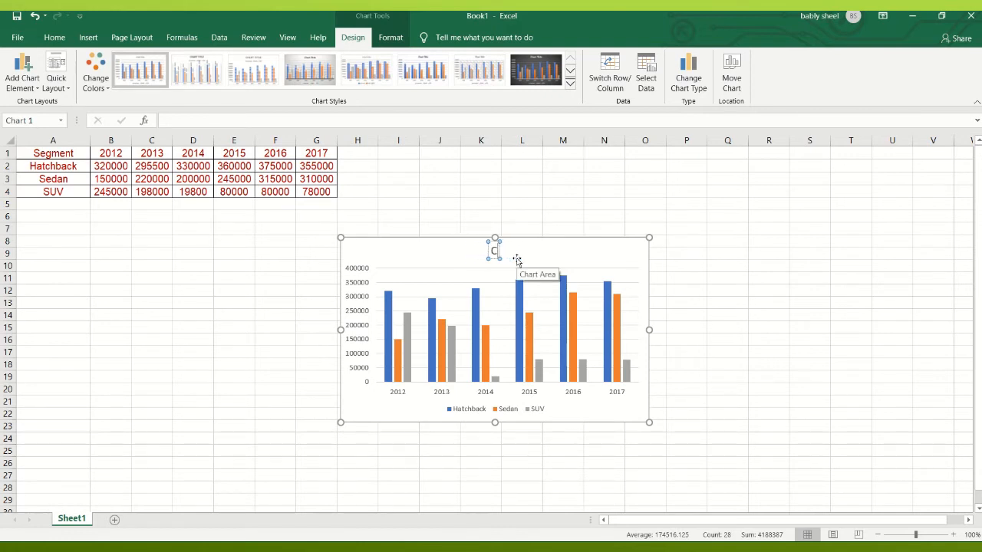
{"action": "key", "text": "BackSpace"}
{"action": "type", "text": "Sales Volume"}
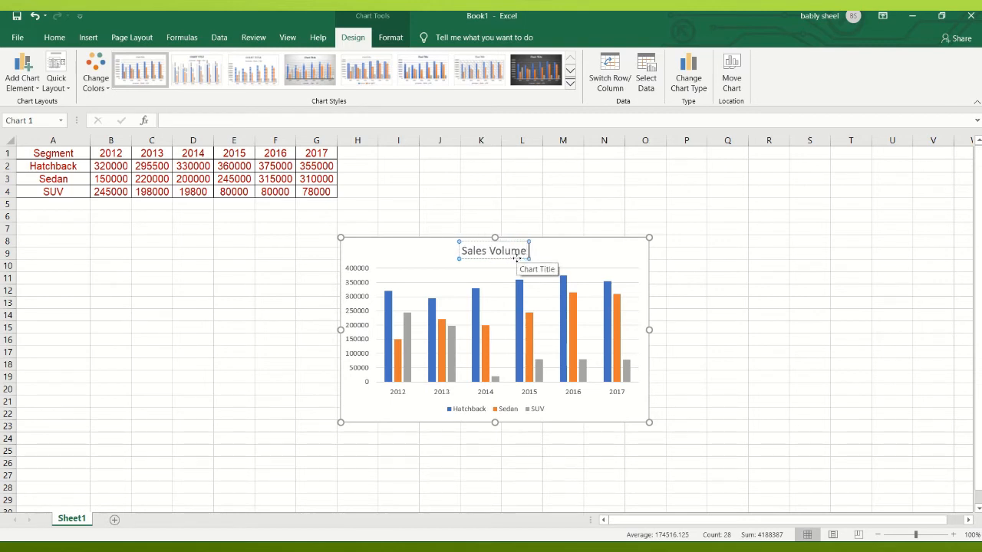
{"action": "type", "text": " Compa"}
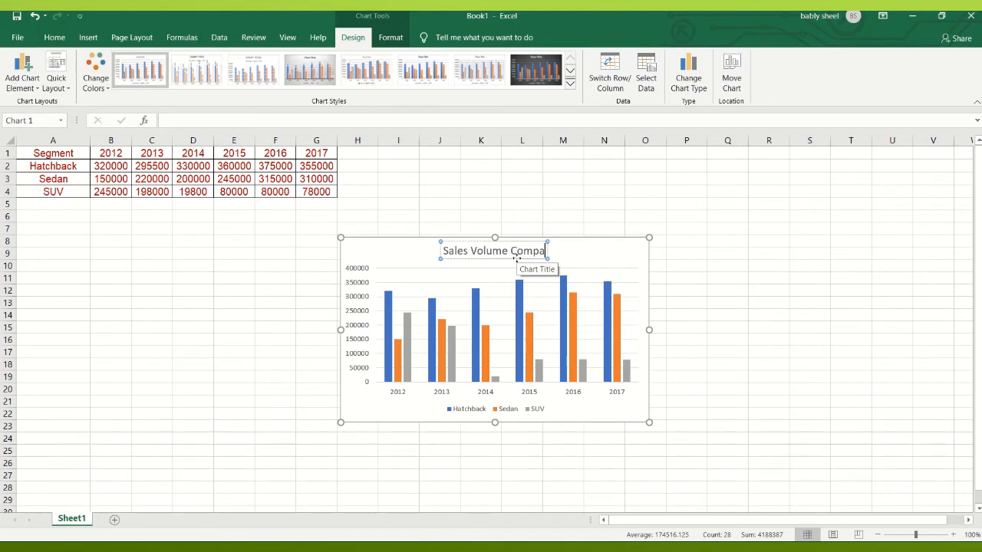
{"action": "type", "text": "riso"}
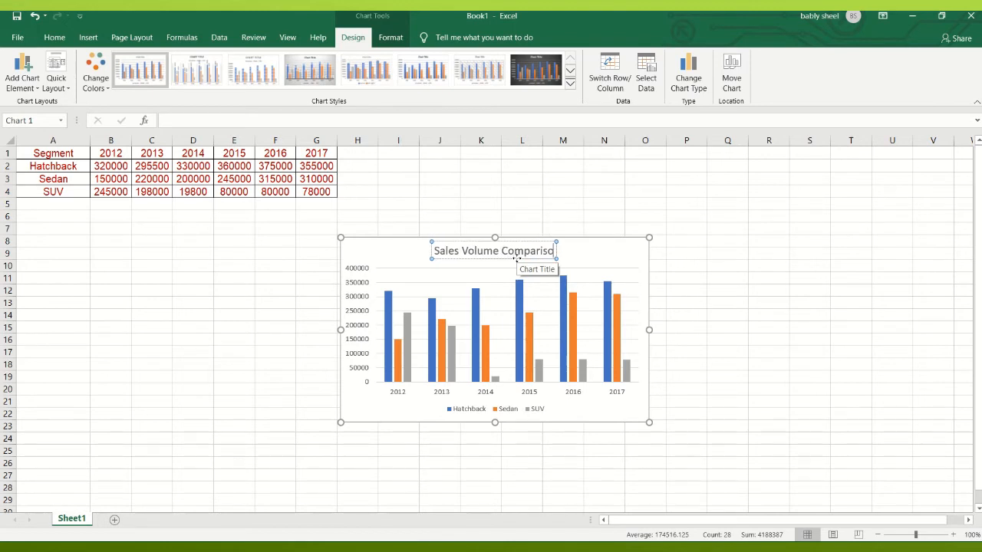
{"action": "type", "text": "n for"}
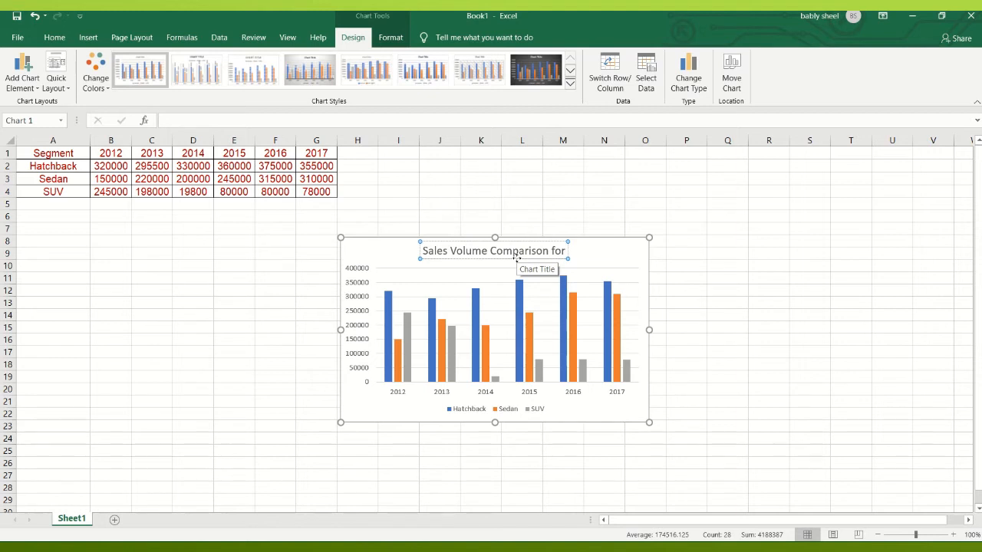
{"action": "type", "text": " Car Segments"}
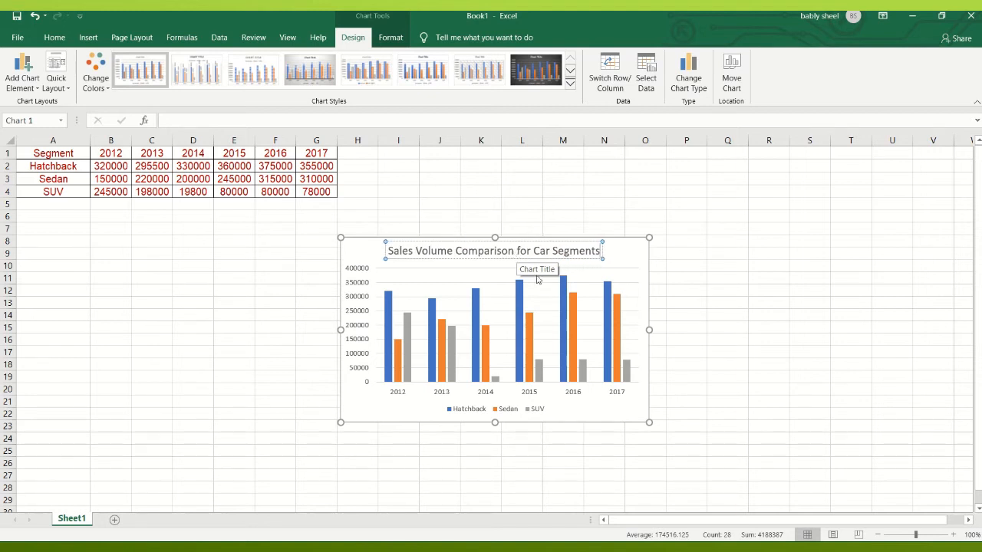
- Enlarge the chart so it spans from about cell E6 to cell R25
{"action": "left_click_drag", "start_coordinate": [649, 237], "coordinate": [776, 211]}
{"action": "left_click_drag", "start_coordinate": [350, 423], "coordinate": [238, 457]}
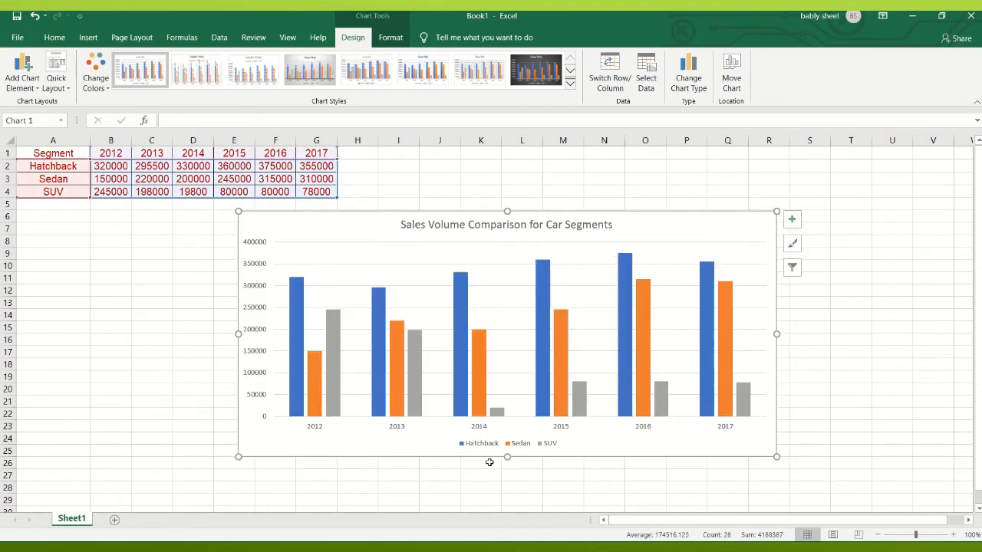
- Stretch the chart's lower edge down to about row 28
{"action": "left_click_drag", "start_coordinate": [507, 458], "coordinate": [509, 493]}
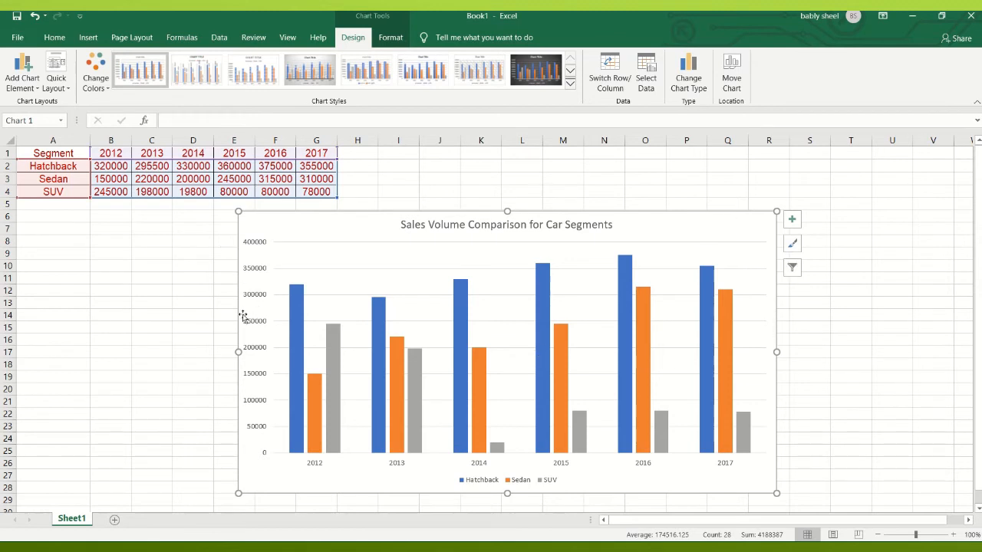
- Try the date axis type and the automatic, data-based axis type on the chart's horizontal axis
{"action": "left_click", "coordinate": [791, 222]}
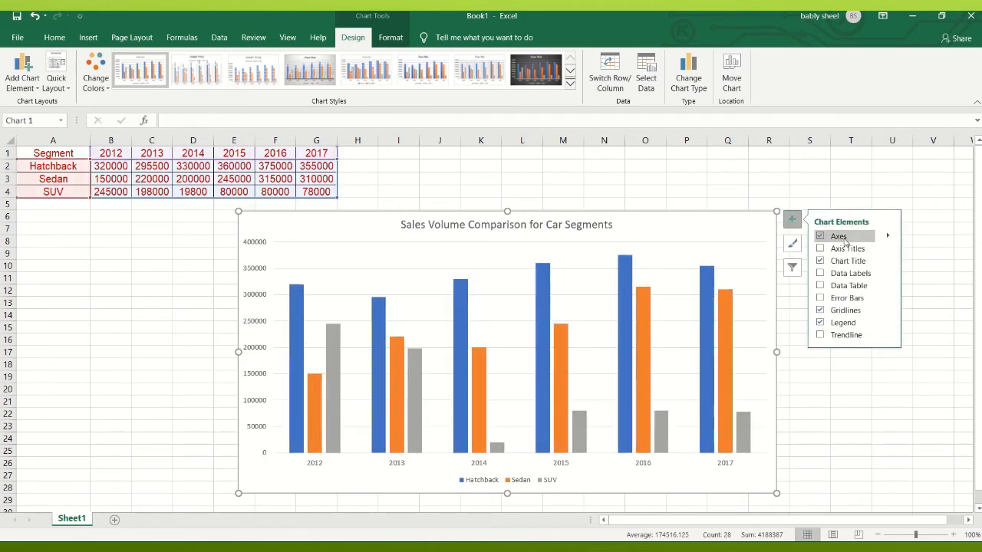
{"action": "left_click", "coordinate": [889, 239]}
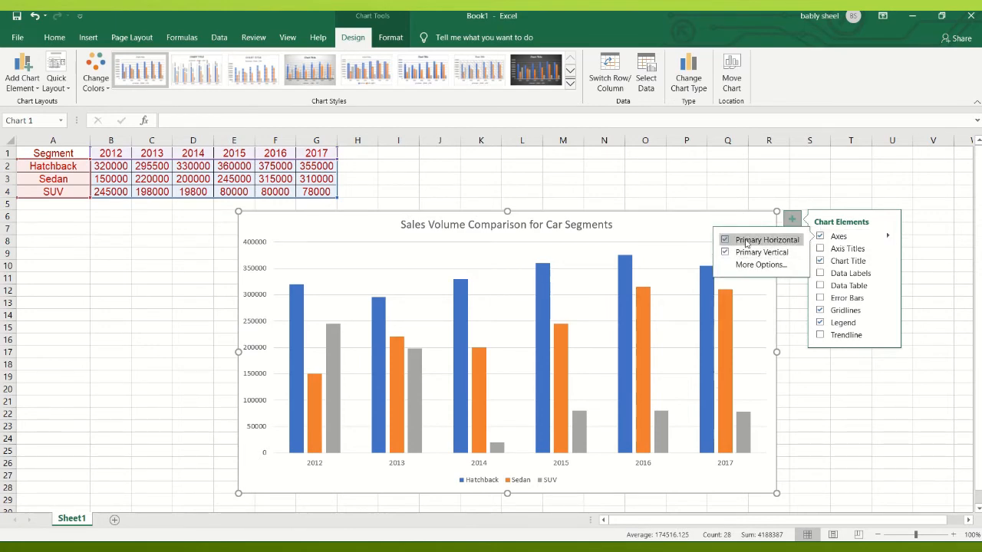
{"action": "left_click", "coordinate": [748, 264]}
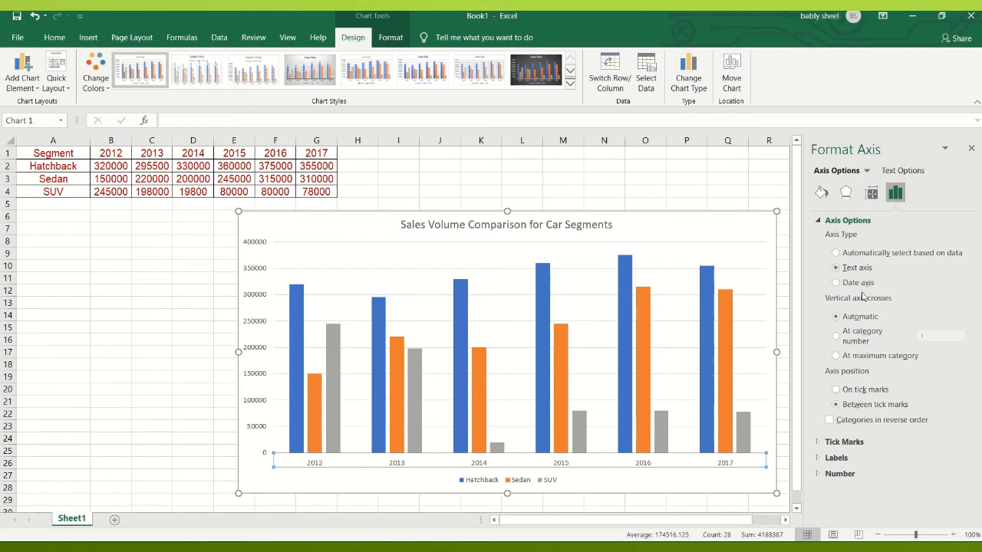
{"action": "left_click", "coordinate": [863, 284]}
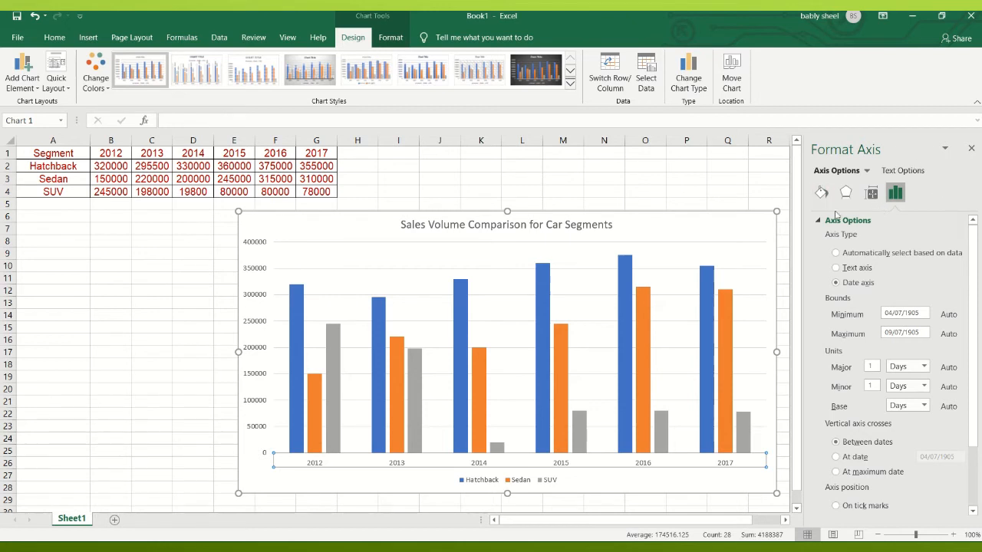
{"action": "left_click", "coordinate": [849, 255]}
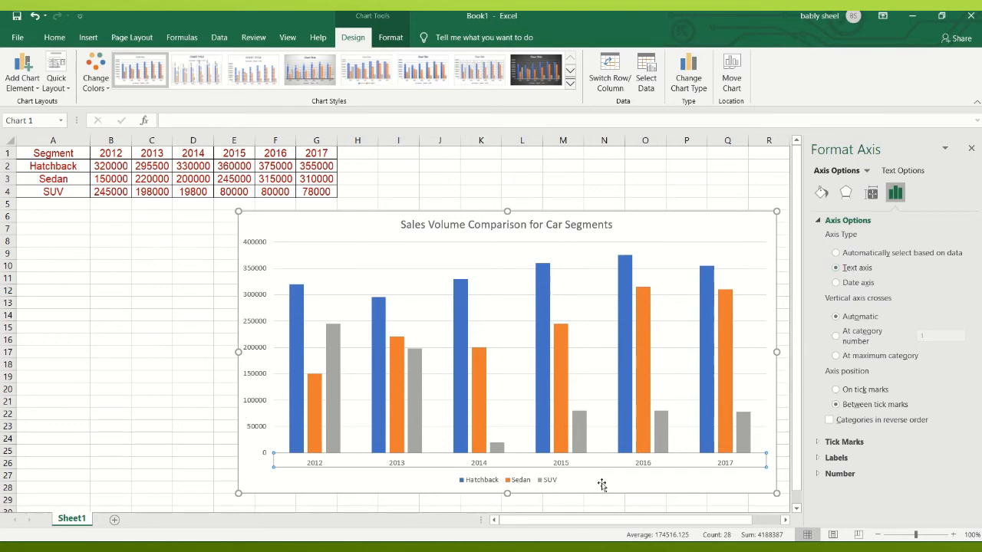
{"action": "left_click", "coordinate": [946, 149]}
{"action": "left_click", "coordinate": [949, 154]}
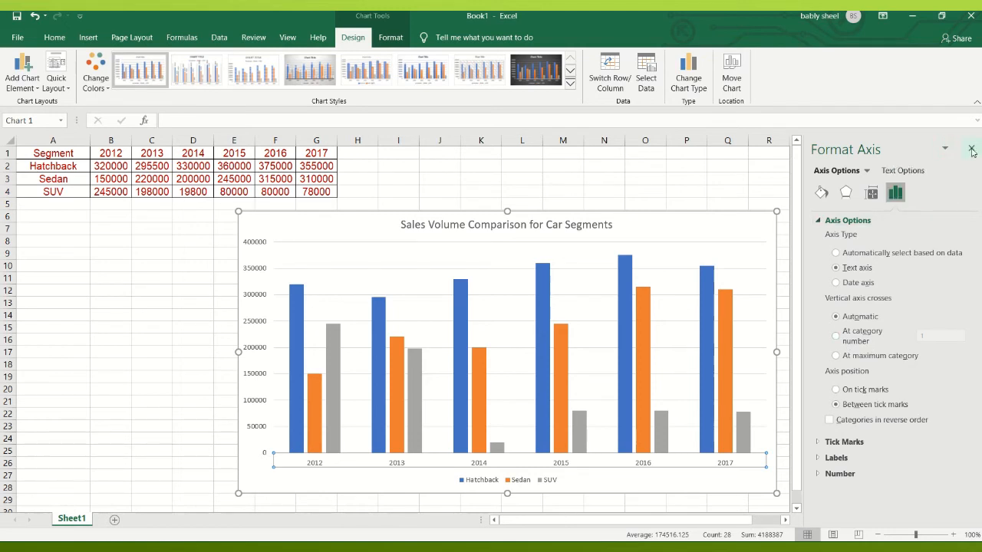
{"action": "left_click", "coordinate": [972, 148]}
{"action": "mouse_move", "coordinate": [442, 15]}
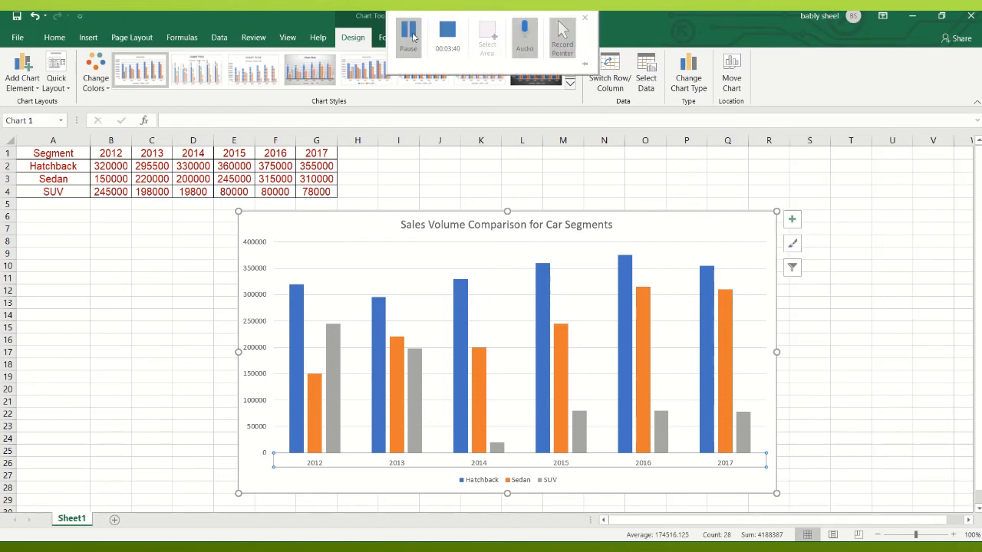
{"action": "left_click", "coordinate": [414, 35]}
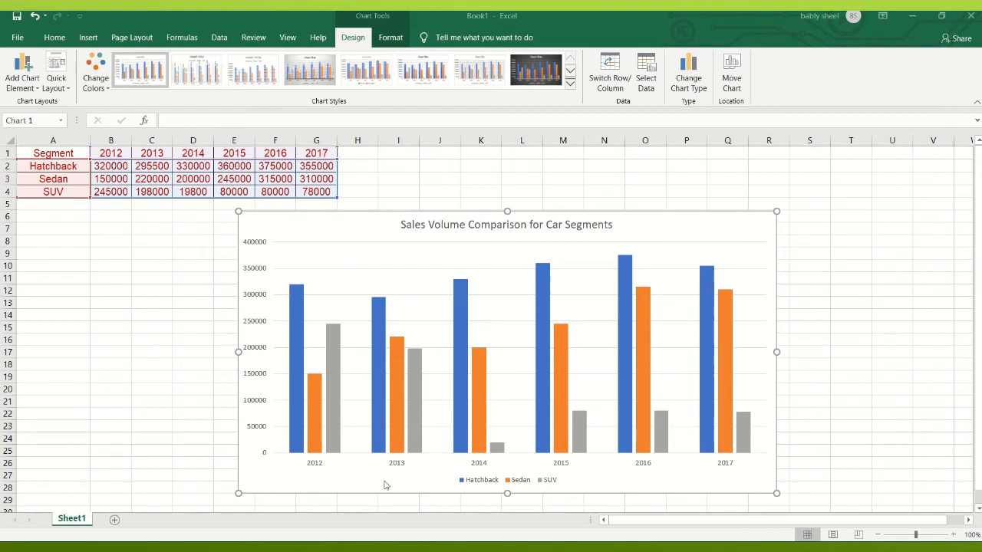
- Add axis titles to the horizontal and vertical axes of the column chart
{"action": "left_click", "coordinate": [739, 221]}
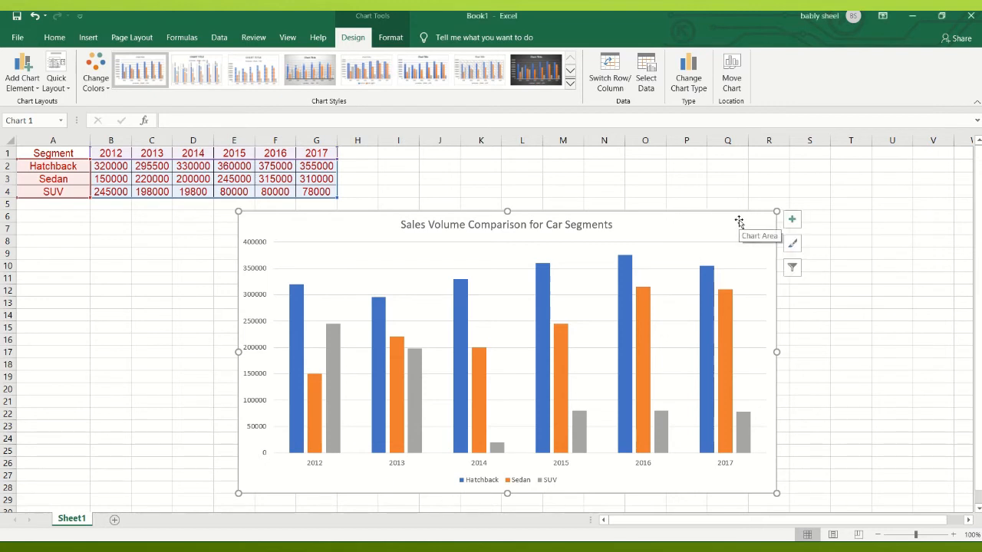
{"action": "left_click", "coordinate": [792, 219]}
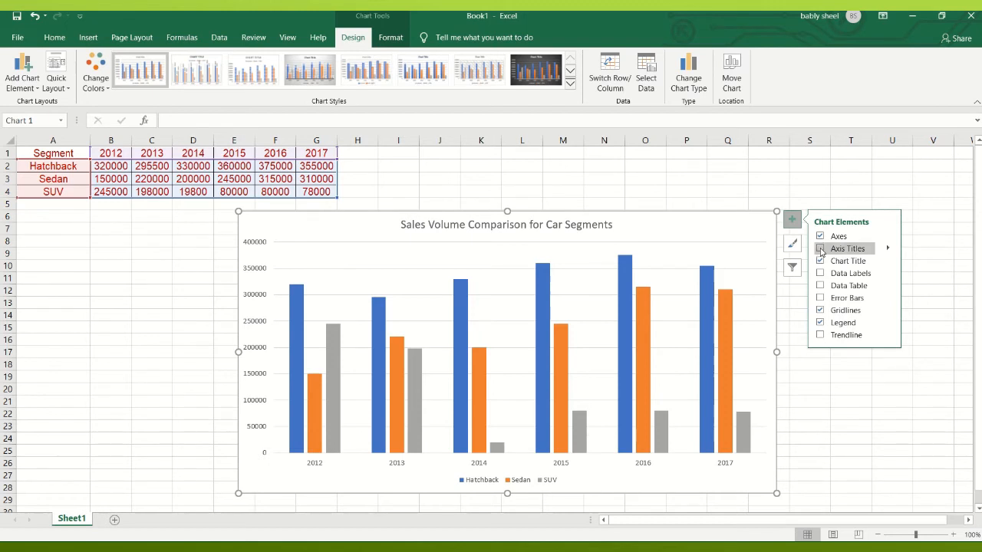
{"action": "left_click", "coordinate": [820, 249]}
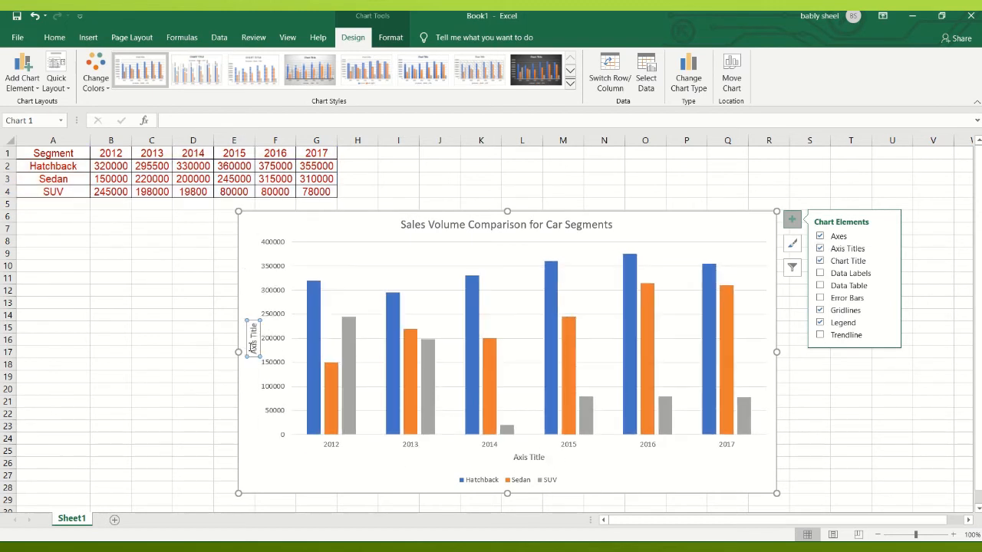
- Replace the placeholder text of the vertical axis title with "Total Sales"
{"action": "left_click", "coordinate": [253, 347]}
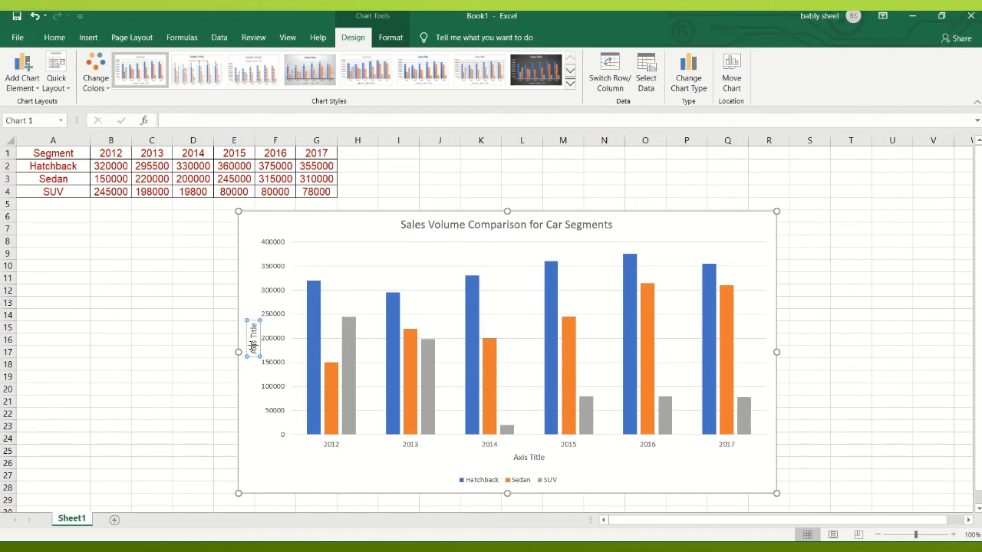
{"action": "type", "text": "Total"}
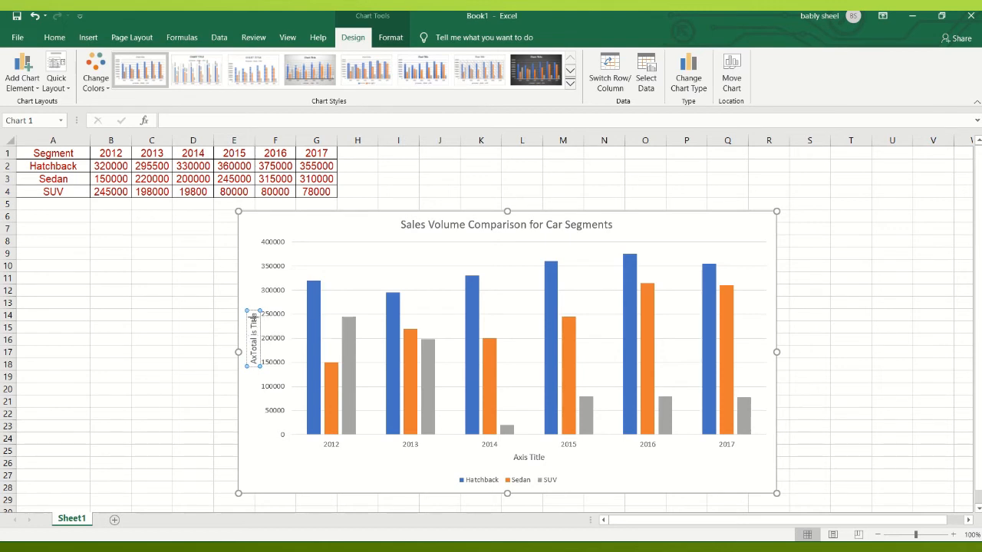
{"action": "key", "text": "Delete"}
{"action": "key", "text": "Delete"}
{"action": "key", "text": "Delete"}
{"action": "key", "text": "Delete"}
{"action": "key", "text": "Delete"}
{"action": "key", "text": "Delete"}
{"action": "key", "text": "Delete"}
{"action": "key", "text": "Delete"}
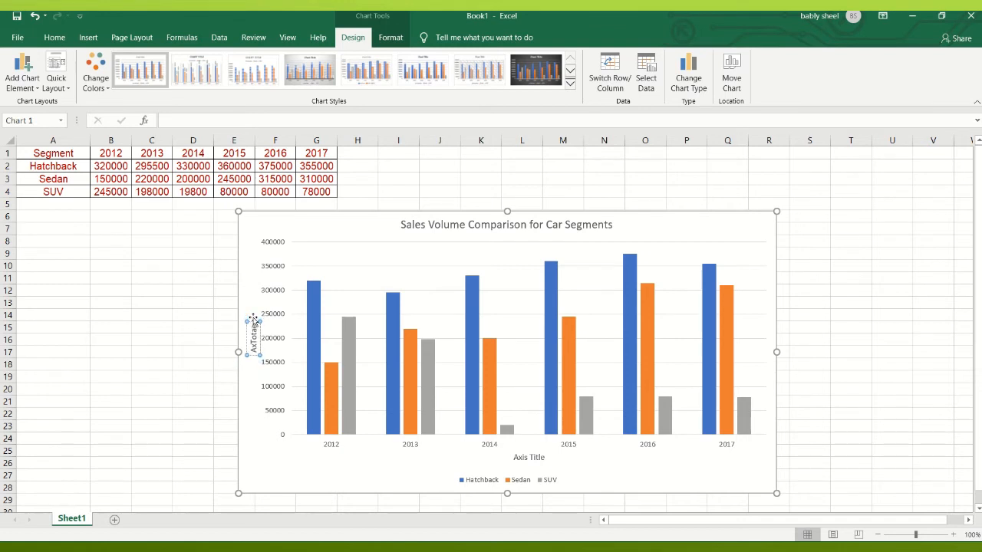
{"action": "key", "text": "BackSpace"}
{"action": "key", "text": "BackSpace"}
{"action": "key", "text": "BackSpace"}
{"action": "key", "text": "BackSpace"}
{"action": "key", "text": "BackSpace"}
{"action": "key", "text": "BackSpace"}
{"action": "key", "text": "BackSpace"}
{"action": "type", "text": "Total Sales"}
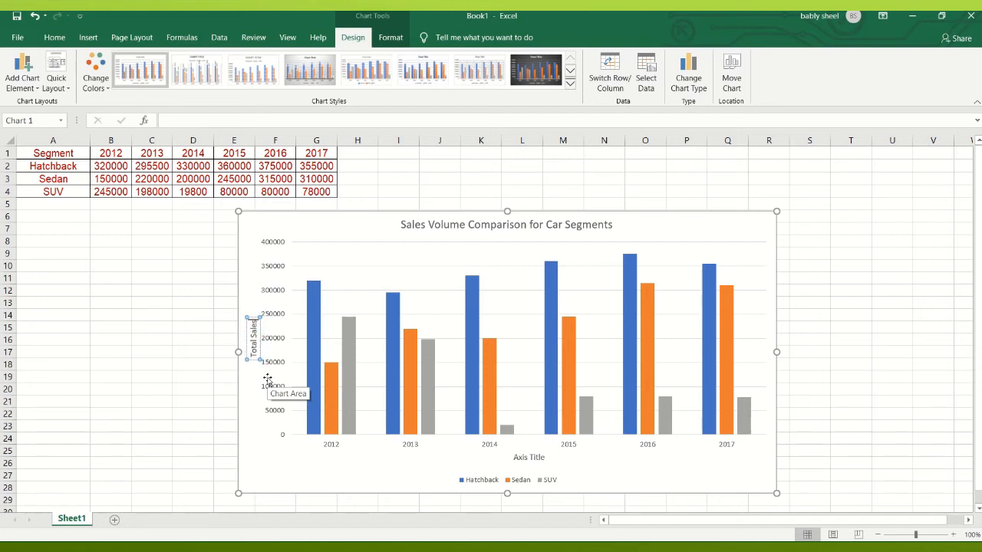
- Replace the placeholder text of the horizontal axis title with "Year"
{"action": "left_click", "coordinate": [530, 457]}
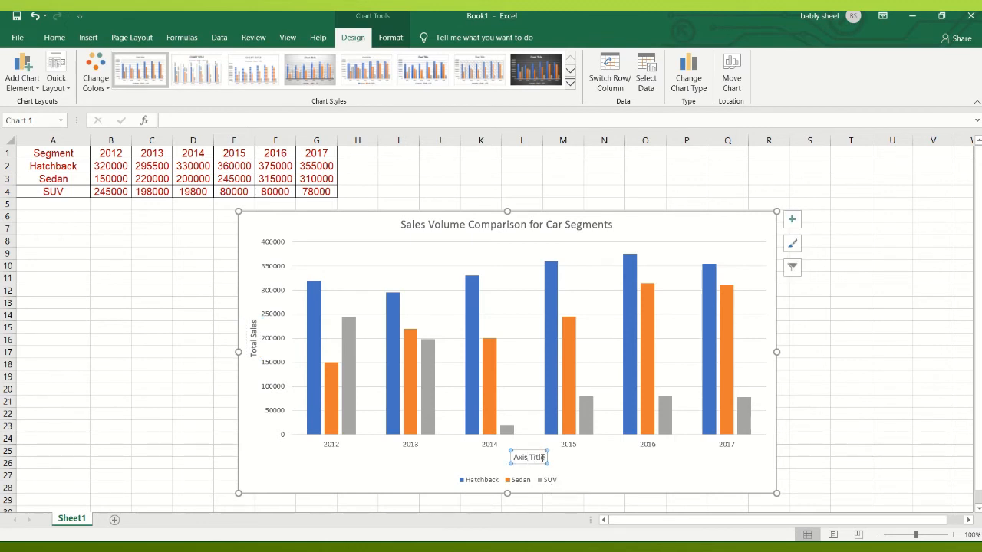
{"action": "left_click", "coordinate": [543, 458]}
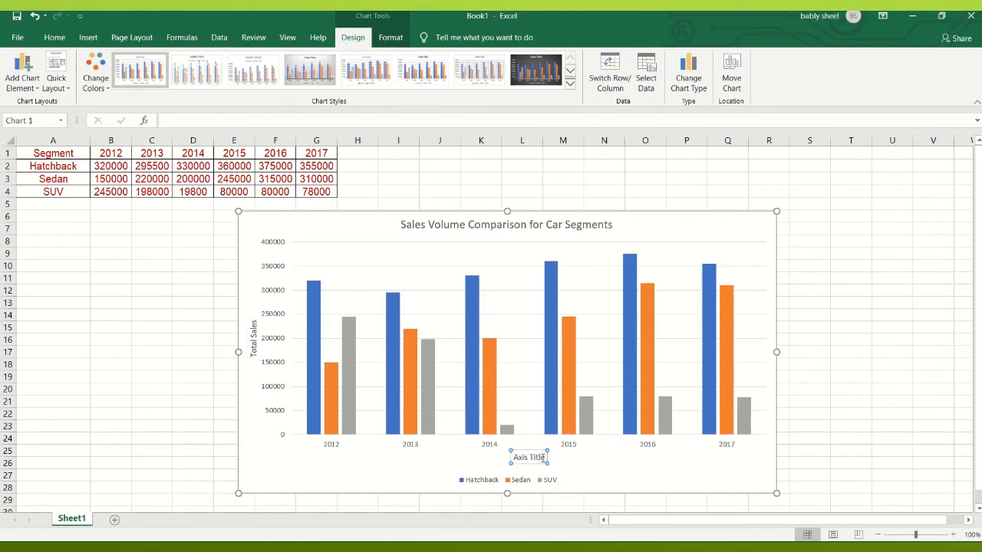
{"action": "key", "text": "BackSpace"}
{"action": "key", "text": "BackSpace"}
{"action": "key", "text": "BackSpace"}
{"action": "key", "text": "BackSpace"}
{"action": "key", "text": "BackSpace"}
{"action": "key", "text": "BackSpace"}
{"action": "key", "text": "BackSpace"}
{"action": "key", "text": "BackSpace"}
{"action": "key", "text": "BackSpace"}
{"action": "key", "text": "BackSpace"}
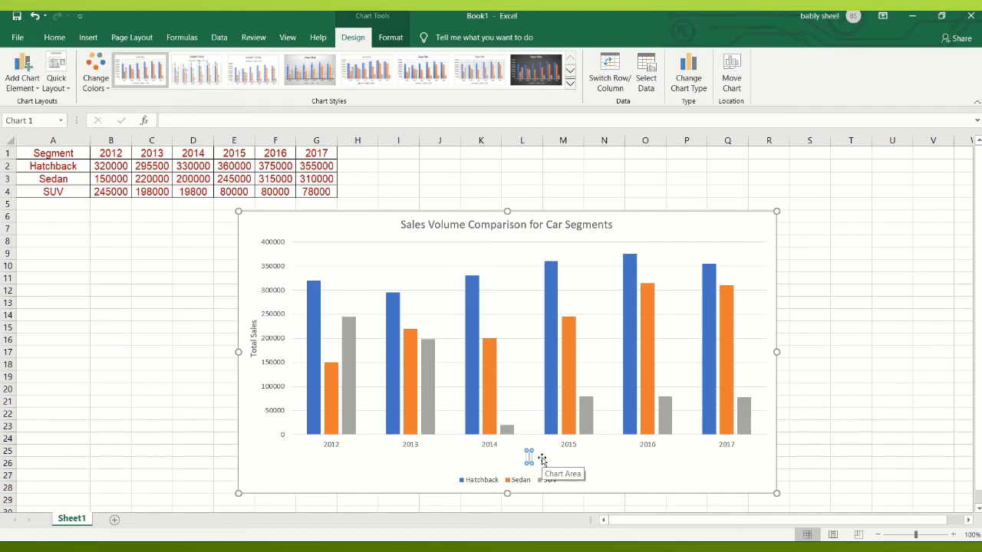
{"action": "type", "text": "Year"}
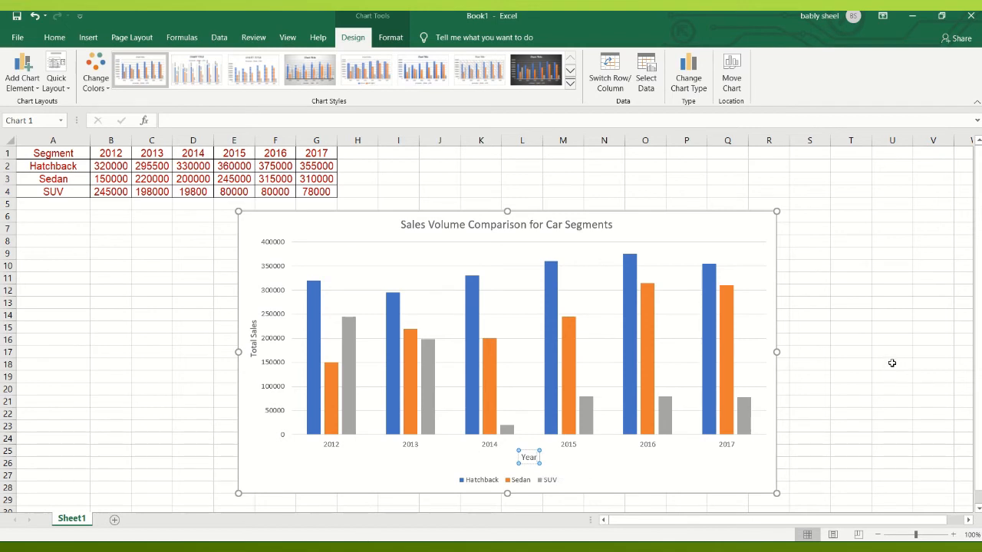
{"action": "left_click", "coordinate": [786, 315]}
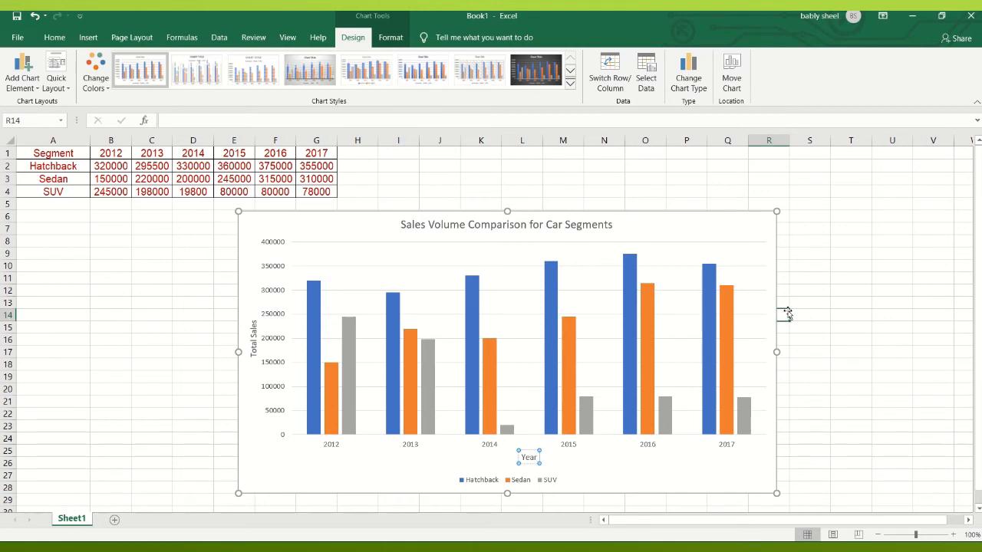
- Turn the chart legend off and back on so it sits to the right of the plot area
{"action": "left_click", "coordinate": [750, 220]}
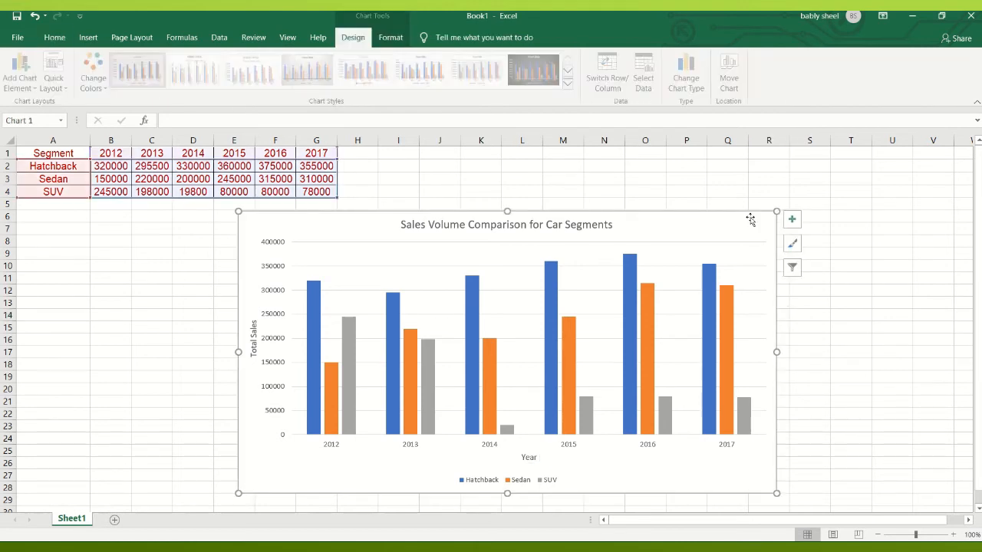
{"action": "left_click", "coordinate": [792, 221]}
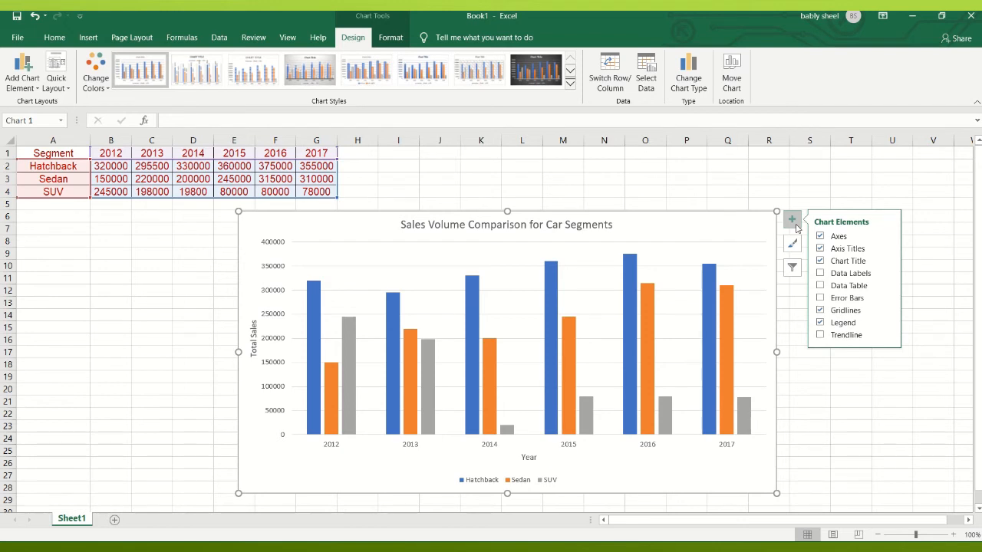
{"action": "left_click", "coordinate": [820, 323]}
{"action": "left_click", "coordinate": [820, 323]}
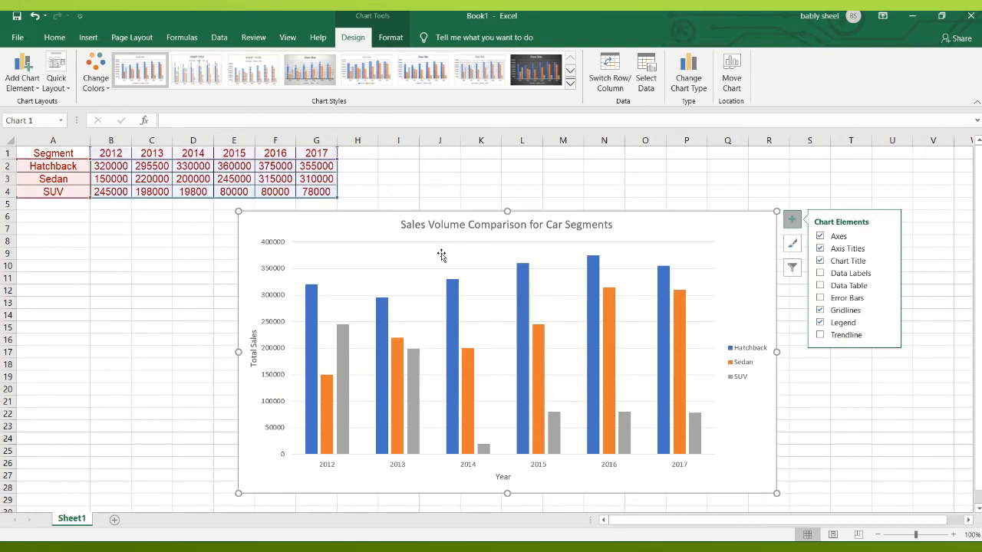
- Try the second chart style, and apply the third one with striped columns and data labels
{"action": "left_click", "coordinate": [792, 247]}
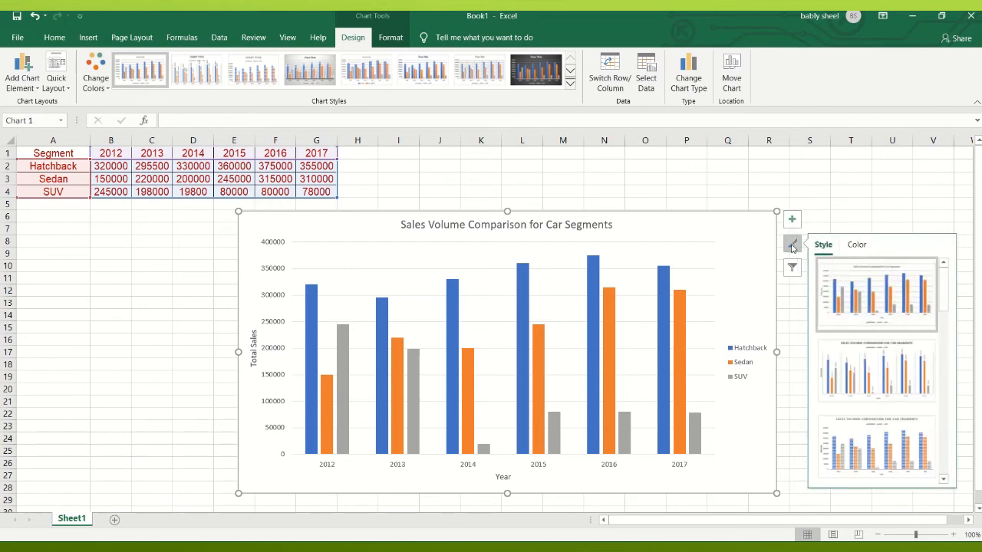
{"action": "left_click", "coordinate": [887, 375]}
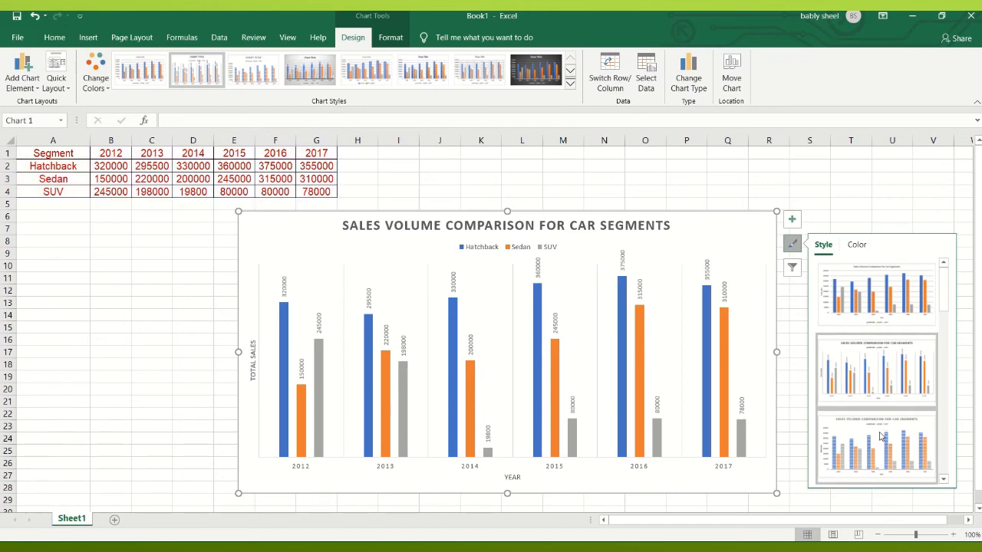
{"action": "left_click", "coordinate": [882, 436]}
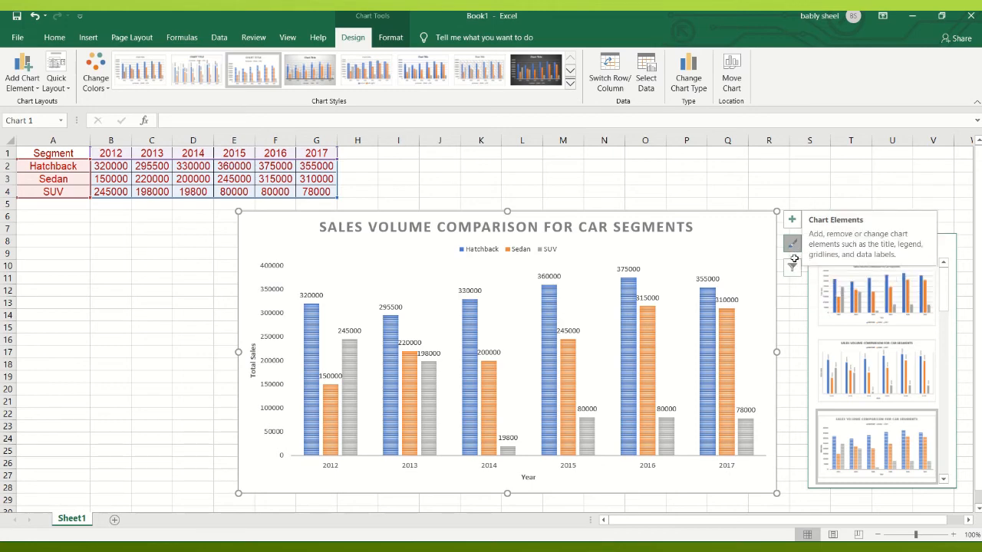
- Try filtering the Hatchback series and the Sedan series out of the chart in turn, and show all series again
{"action": "left_click", "coordinate": [795, 268]}
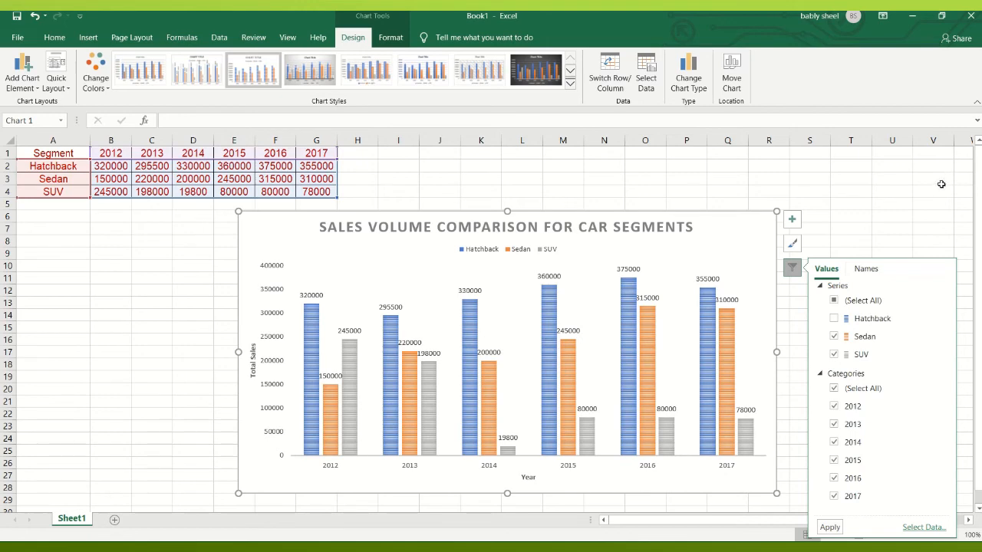
{"action": "left_click", "coordinate": [830, 529]}
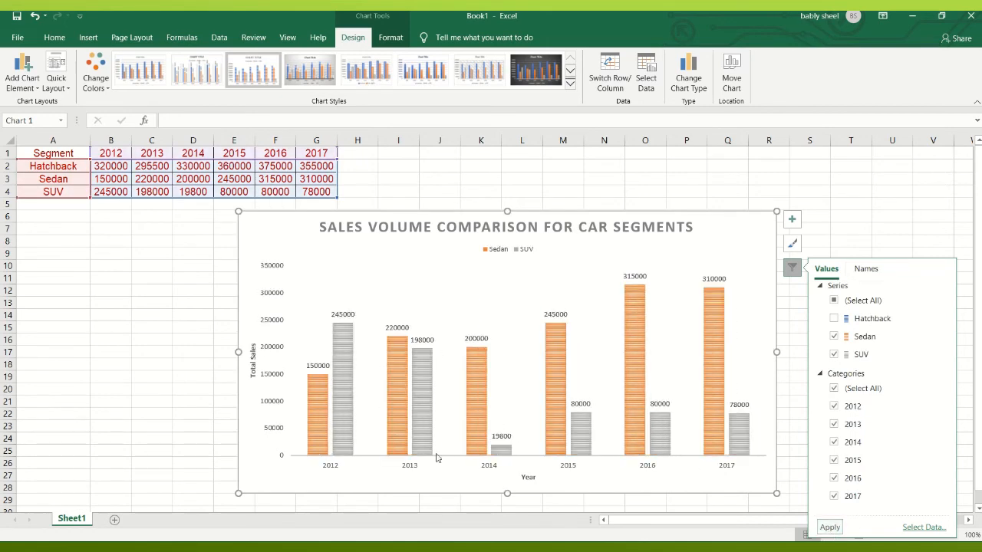
{"action": "left_click", "coordinate": [835, 320]}
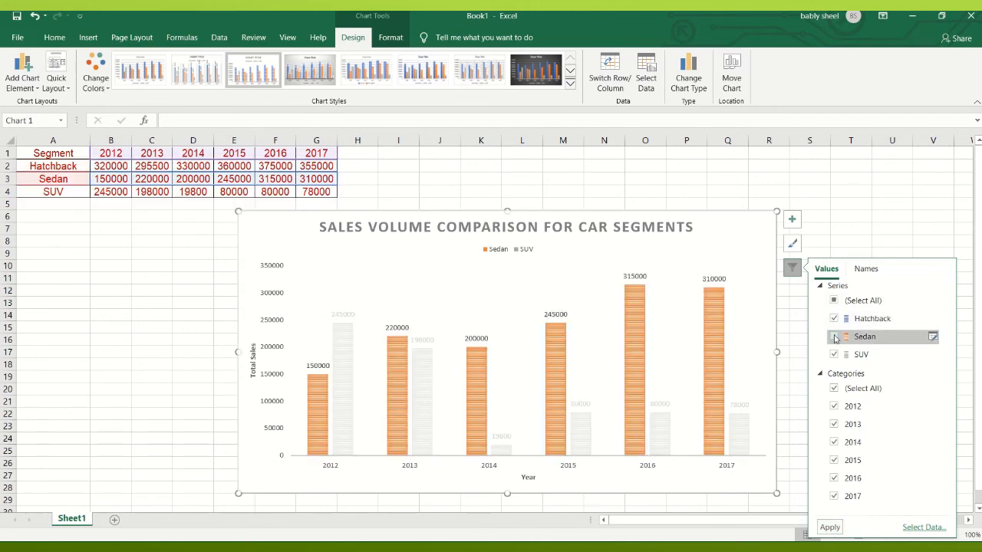
{"action": "left_click", "coordinate": [835, 339]}
{"action": "left_click", "coordinate": [829, 527]}
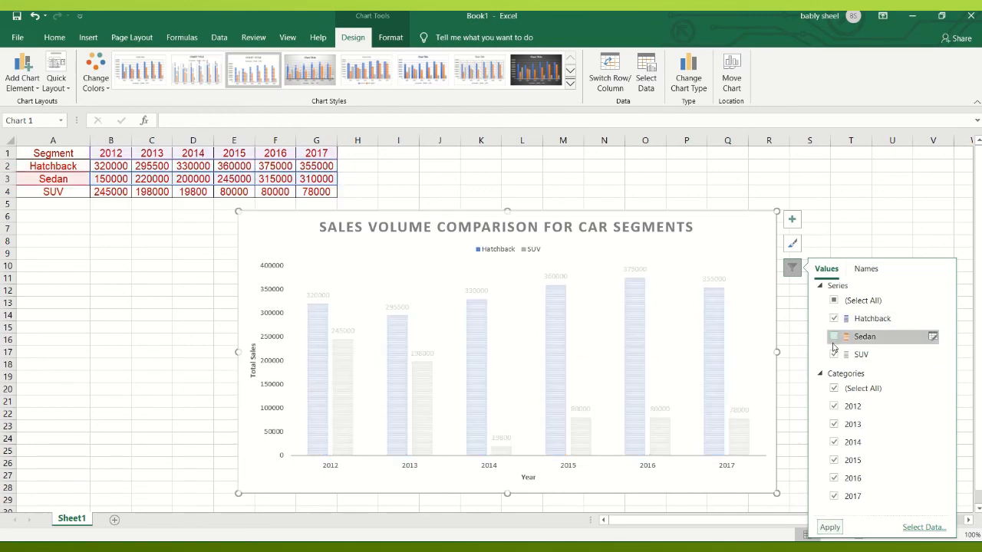
{"action": "left_click", "coordinate": [828, 528]}
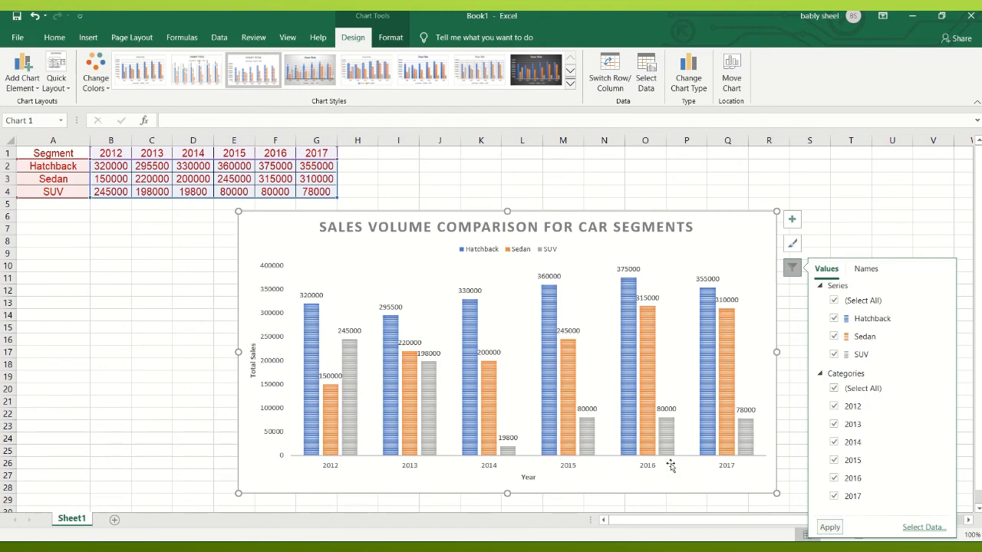
- Review the available chart elements and chart styles for the column chart
{"action": "left_click", "coordinate": [844, 227]}
{"action": "left_click", "coordinate": [766, 244]}
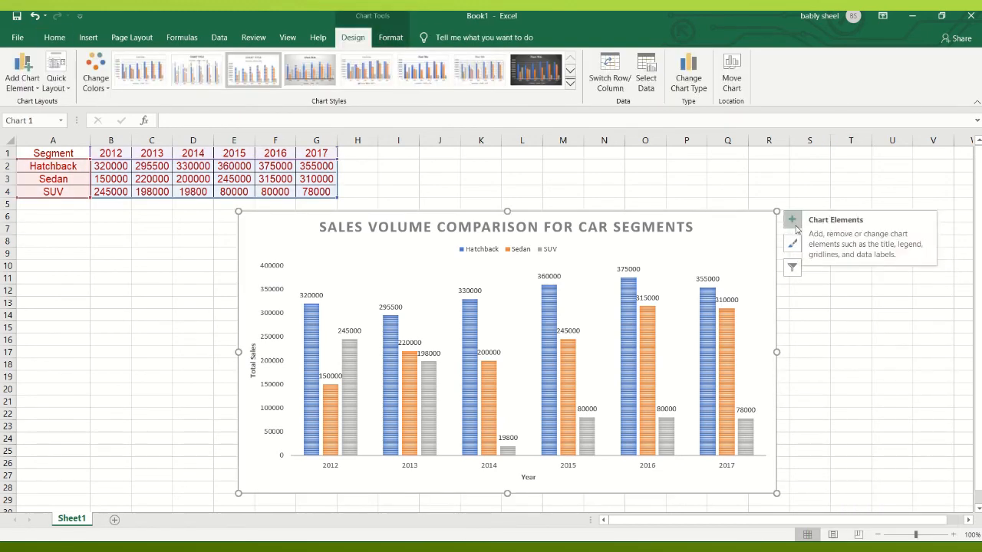
{"action": "left_click", "coordinate": [793, 220]}
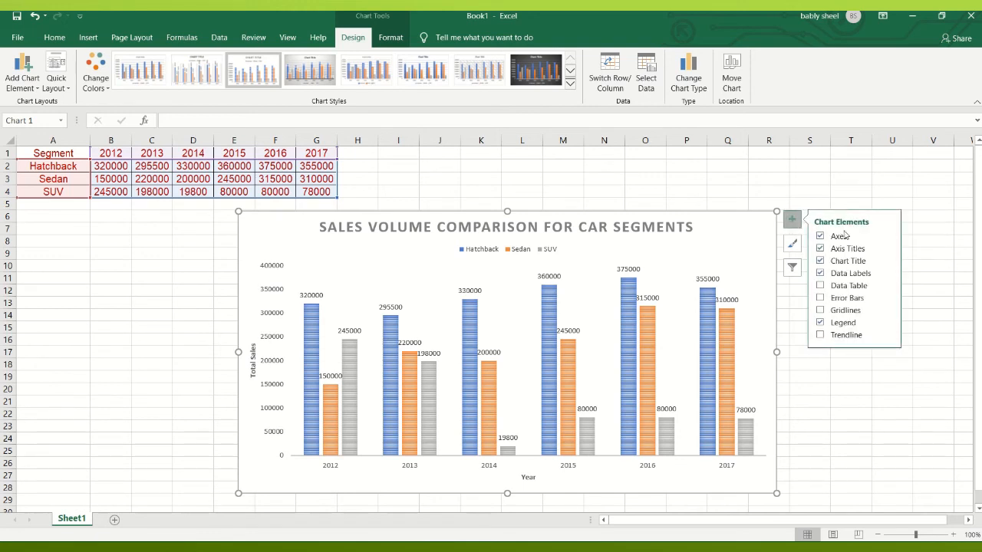
{"action": "left_click", "coordinate": [793, 244]}
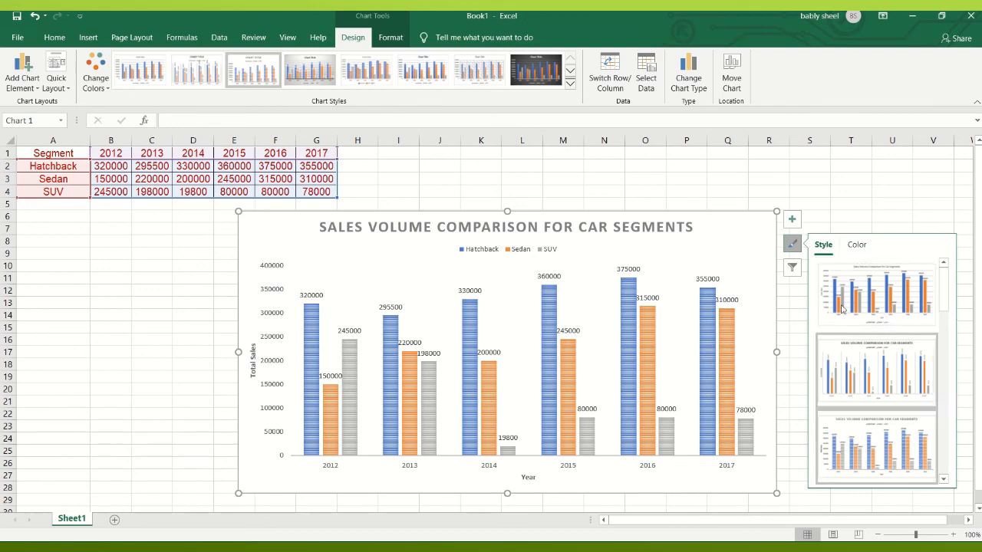
- Review the chart's color palettes and the series and category options in its values and names filters
{"action": "left_click", "coordinate": [859, 246]}
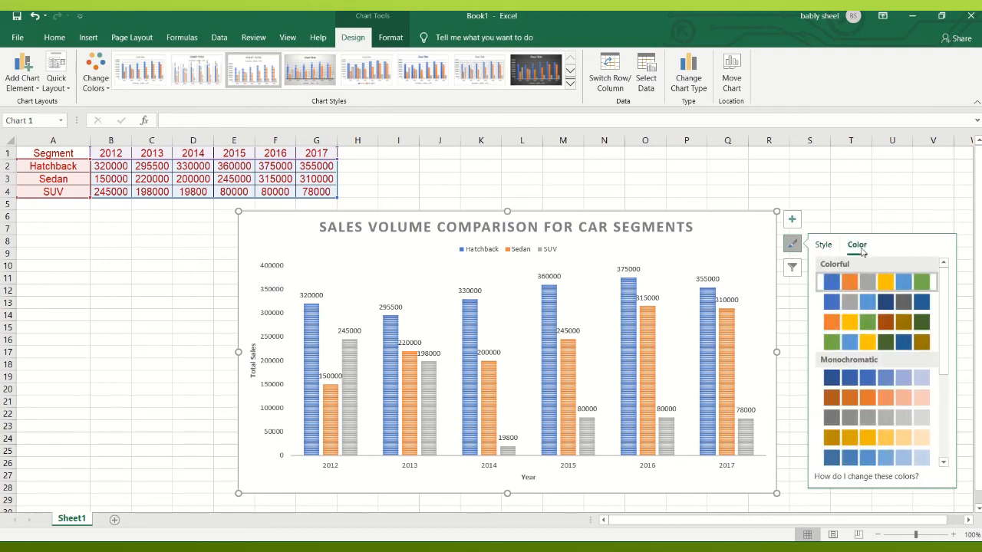
{"action": "left_click", "coordinate": [793, 268]}
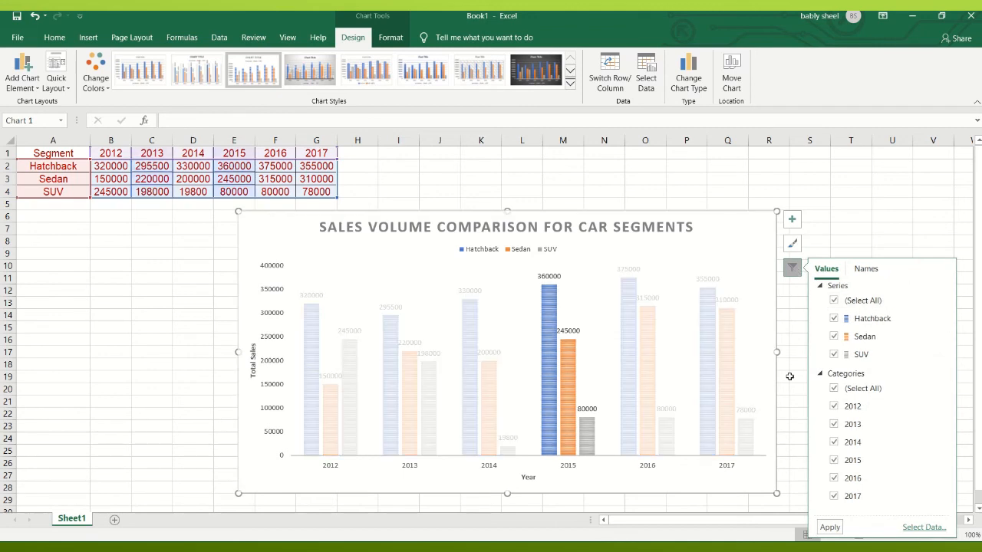
{"action": "left_click", "coordinate": [865, 269]}
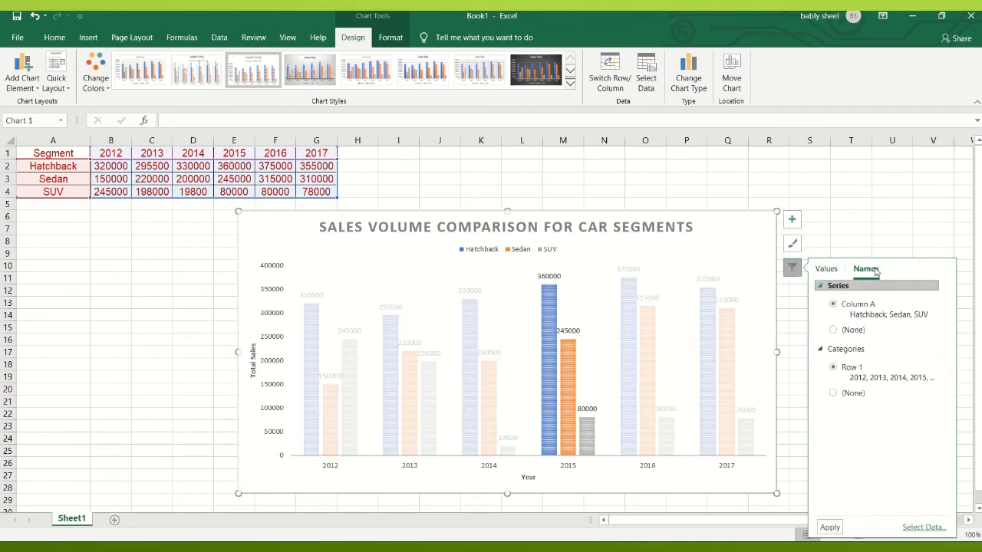
{"action": "left_click", "coordinate": [826, 269]}
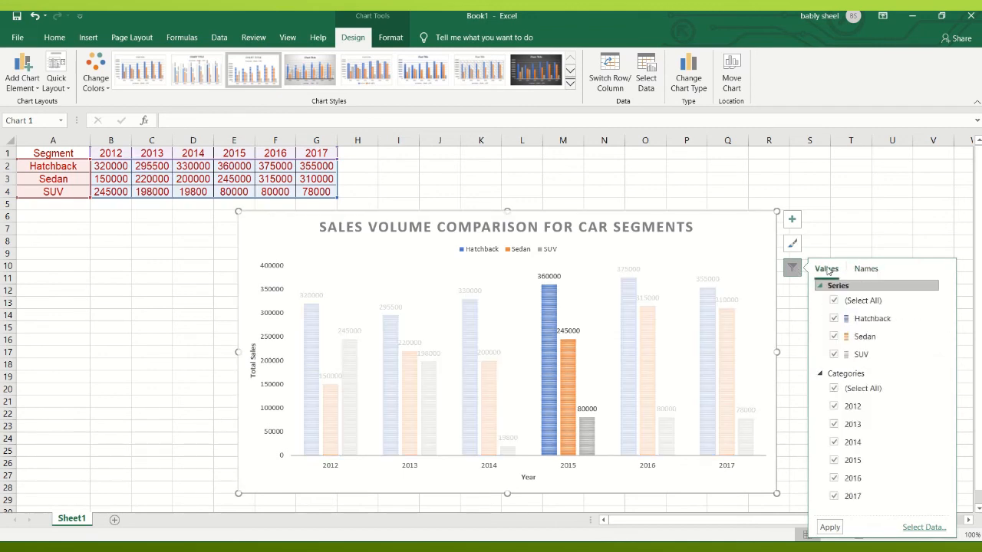
{"action": "left_click", "coordinate": [796, 165]}
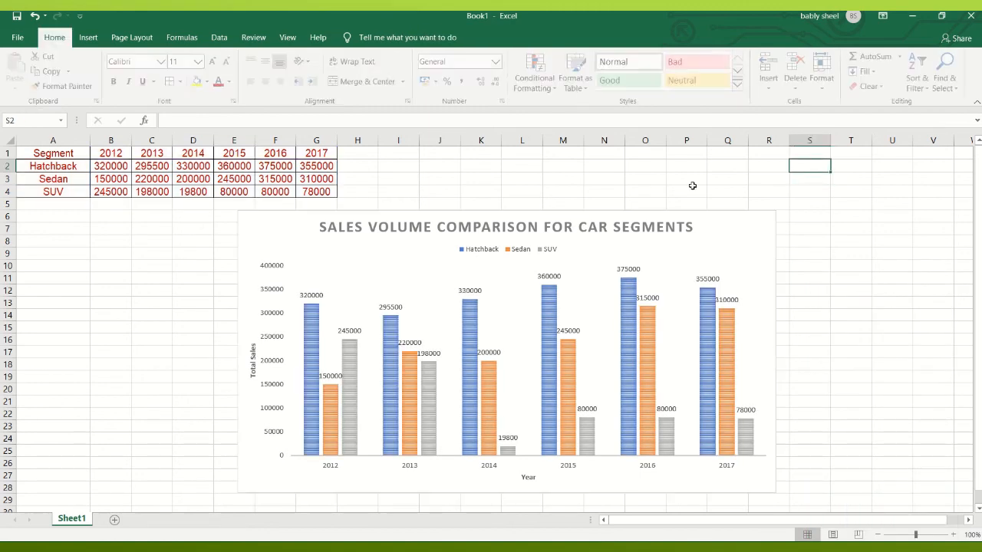
- Delete the whole clustered column chart from the sheet
{"action": "left_click", "coordinate": [660, 220]}
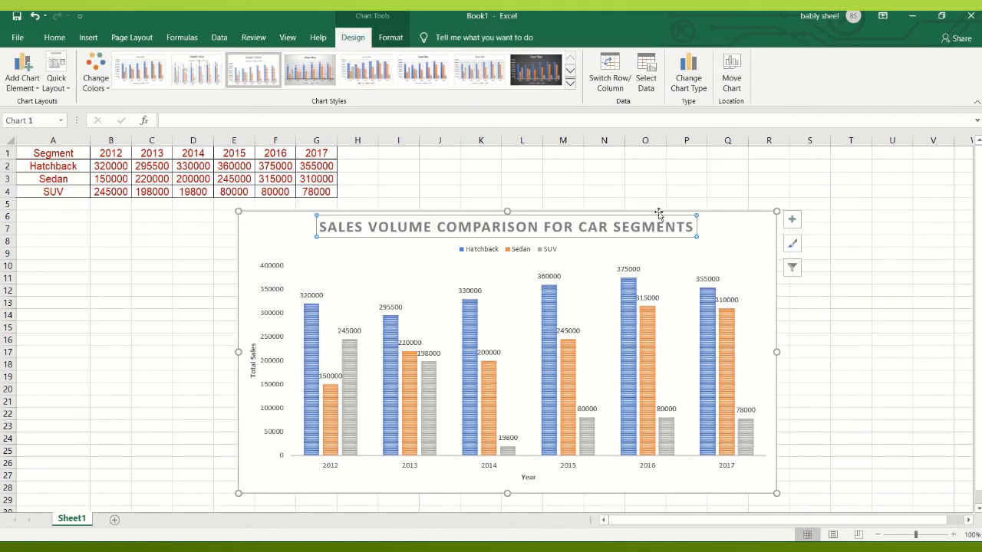
{"action": "left_click", "coordinate": [659, 213]}
{"action": "key", "text": "Delete"}
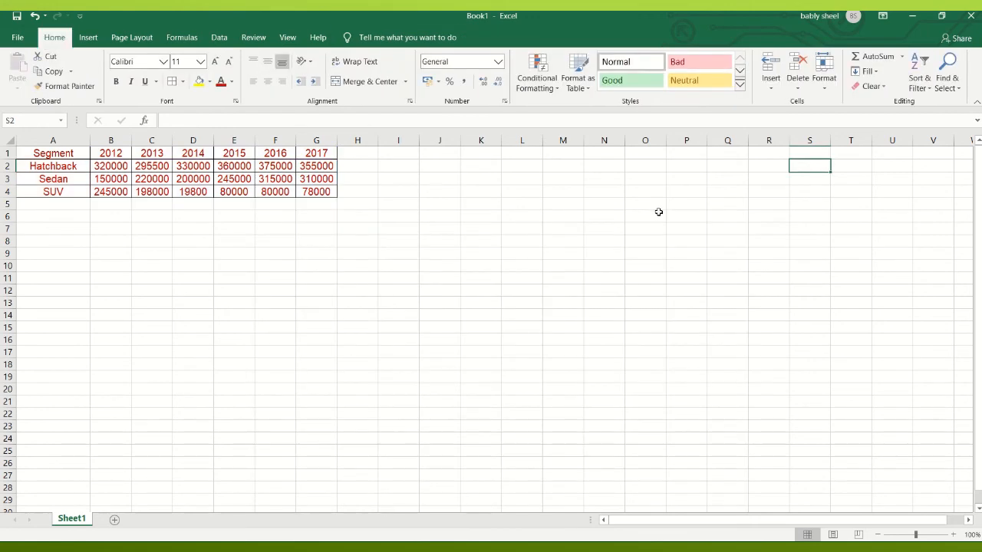
- Try a basic line chart of the sales table A1:G4 using the first layout, and delete that chart
{"action": "left_click", "coordinate": [35, 153]}
{"action": "left_click_drag", "start_coordinate": [35, 153], "coordinate": [313, 193]}
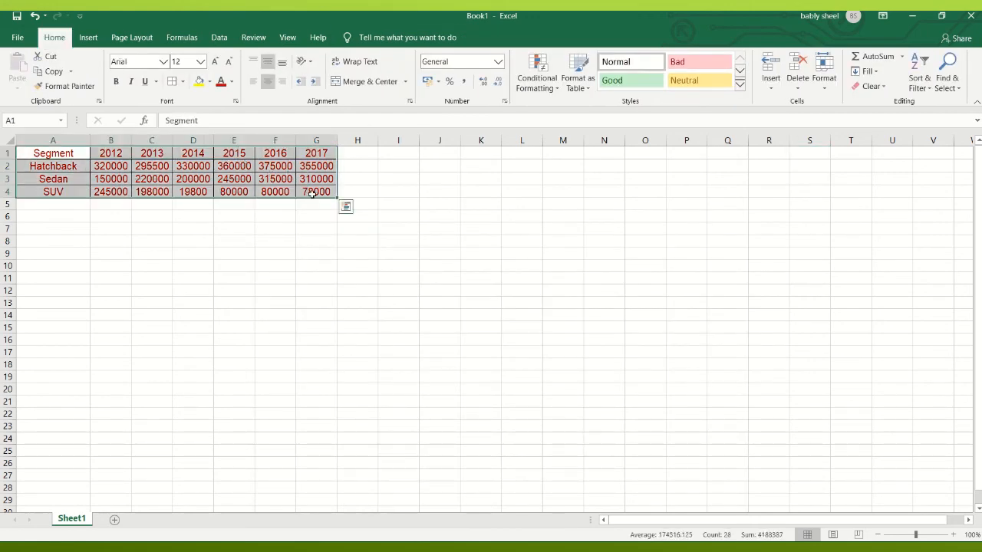
{"action": "left_click", "coordinate": [95, 40]}
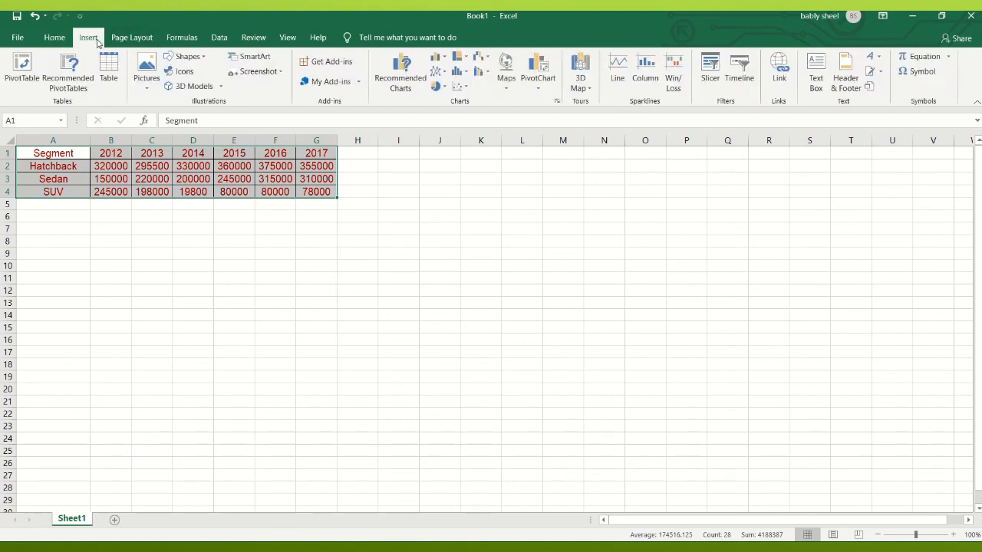
{"action": "left_click", "coordinate": [558, 103]}
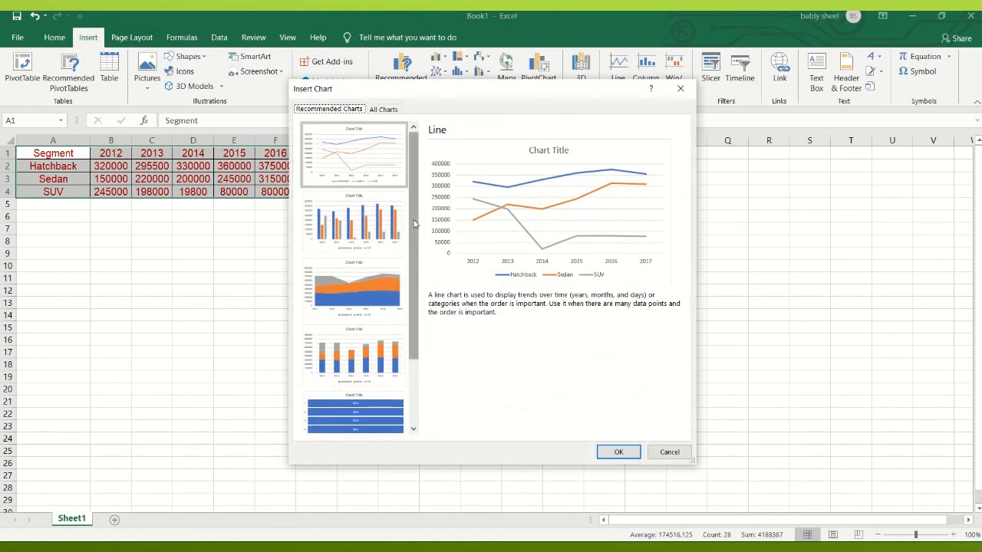
{"action": "left_click", "coordinate": [385, 112]}
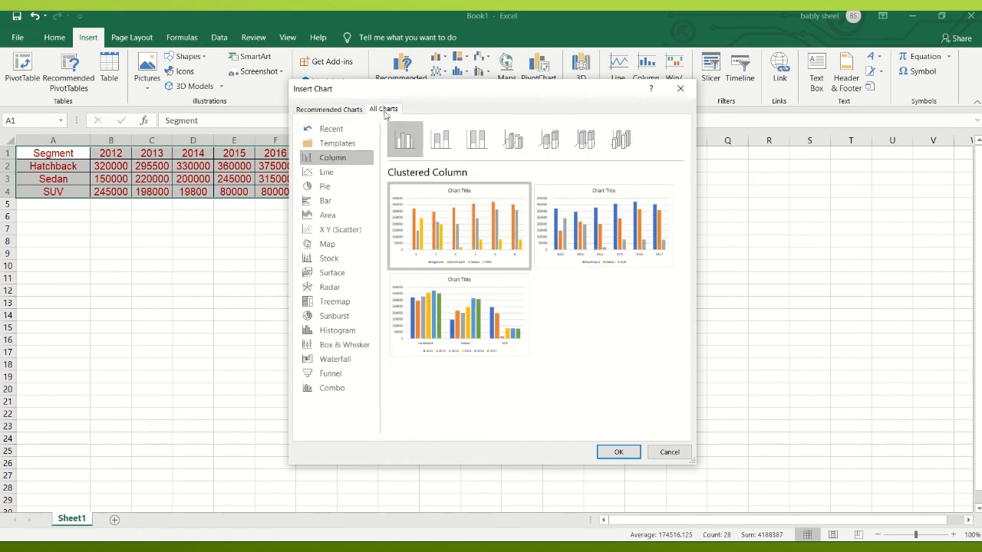
{"action": "left_click", "coordinate": [320, 175]}
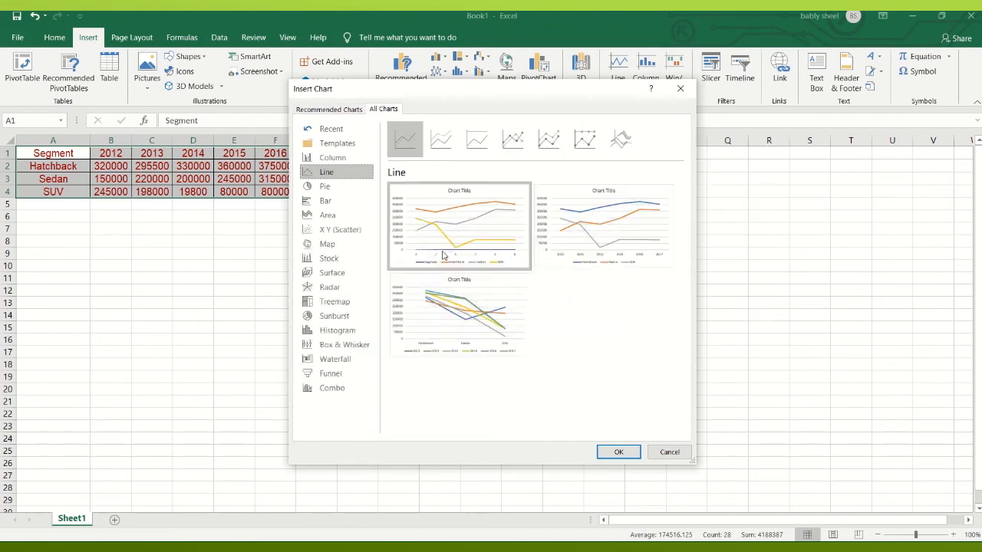
{"action": "mouse_move", "coordinate": [500, 248]}
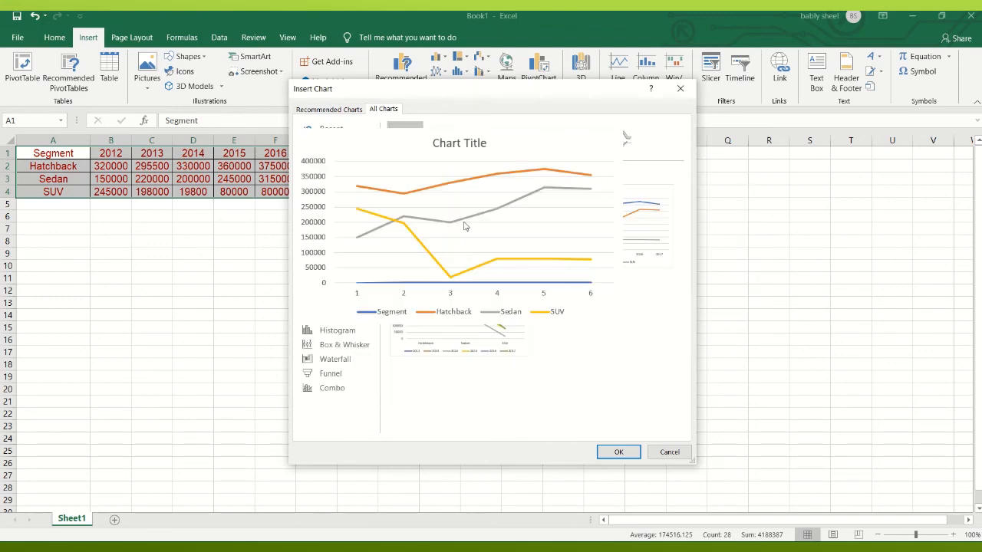
{"action": "left_click", "coordinate": [618, 452]}
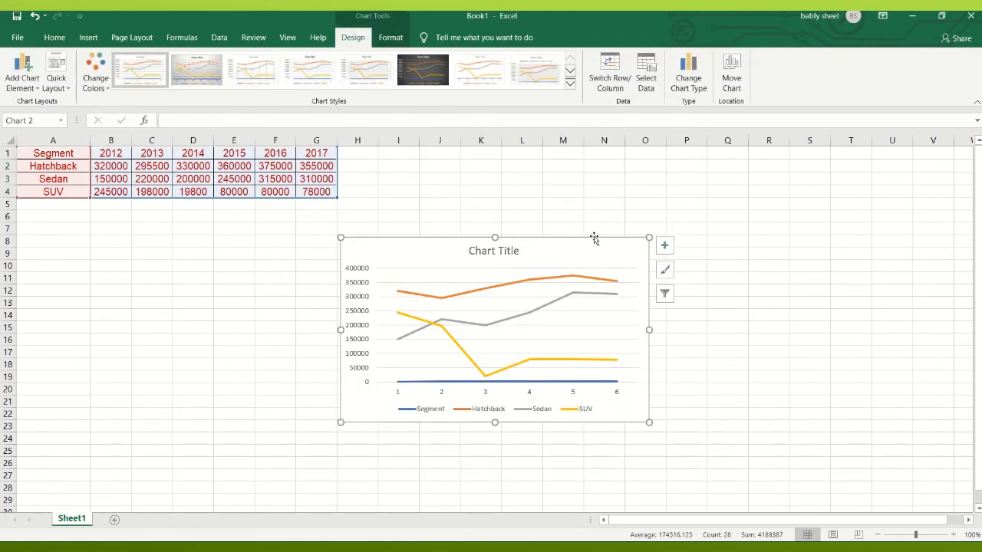
{"action": "key", "text": "Delete"}
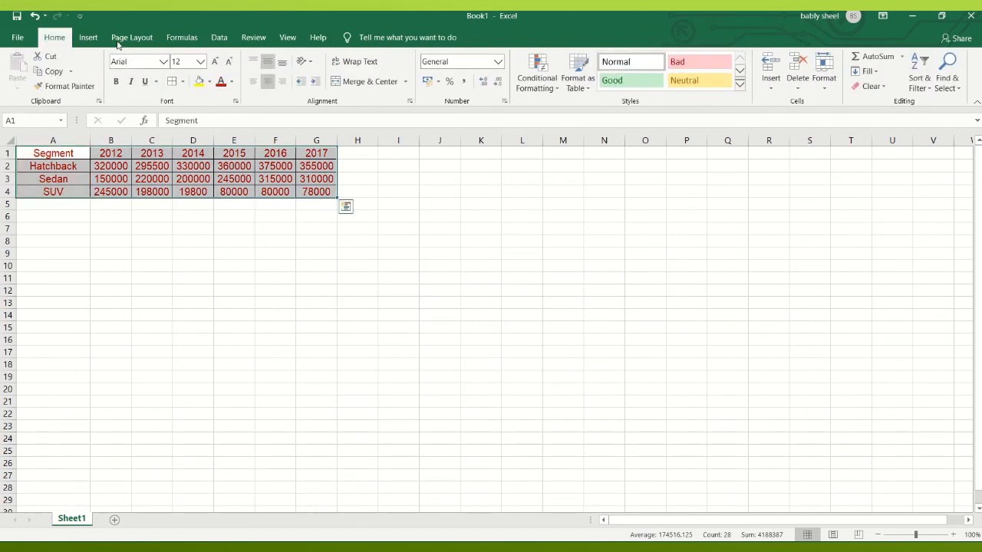
- Insert a basic pie chart from the selected sales table A1:G4
{"action": "left_click", "coordinate": [88, 38]}
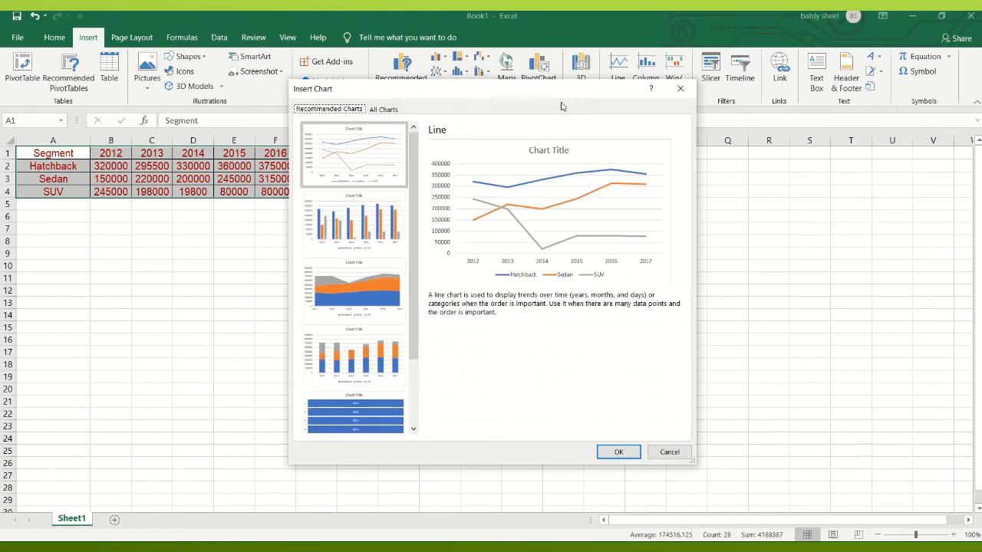
{"action": "left_click", "coordinate": [379, 110]}
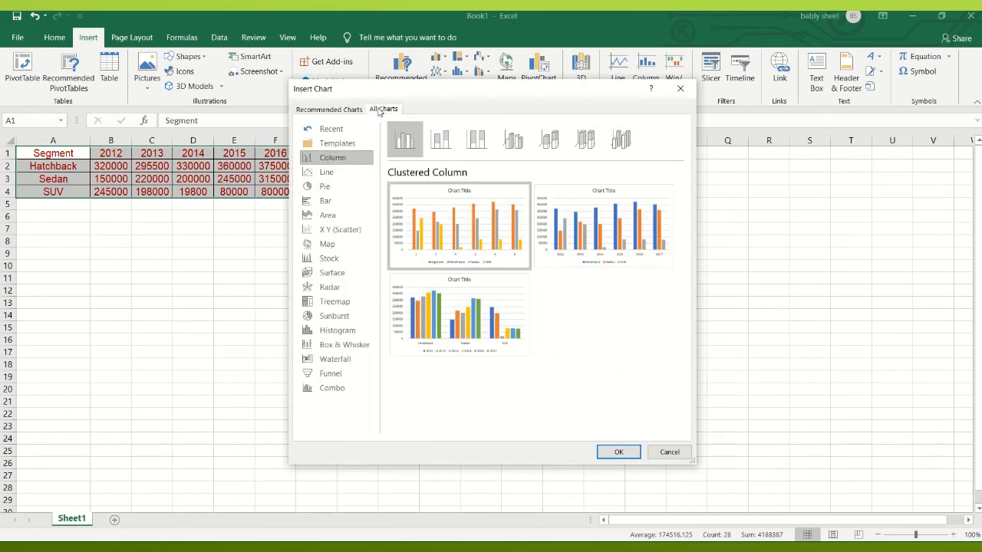
{"action": "left_click", "coordinate": [323, 187]}
{"action": "mouse_move", "coordinate": [452, 246]}
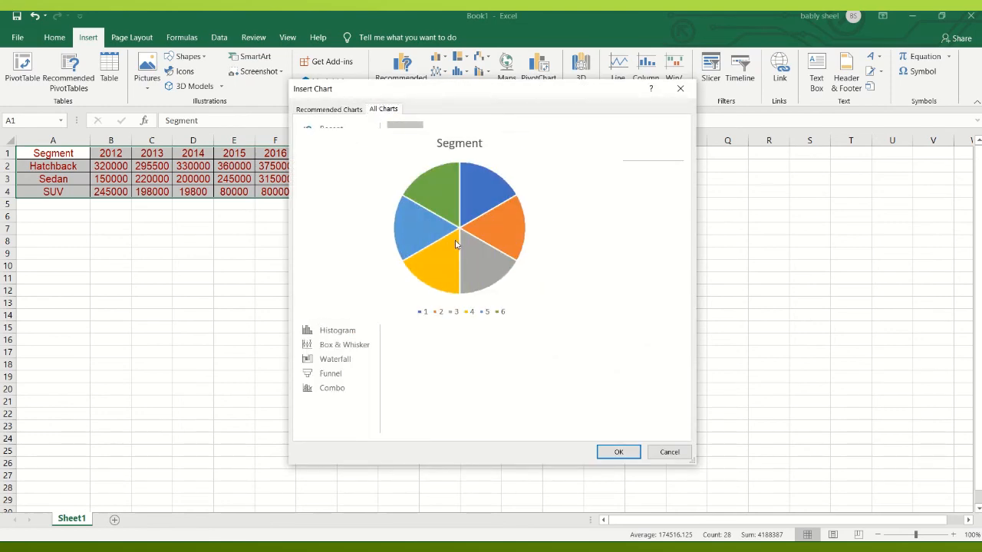
{"action": "left_click", "coordinate": [618, 453]}
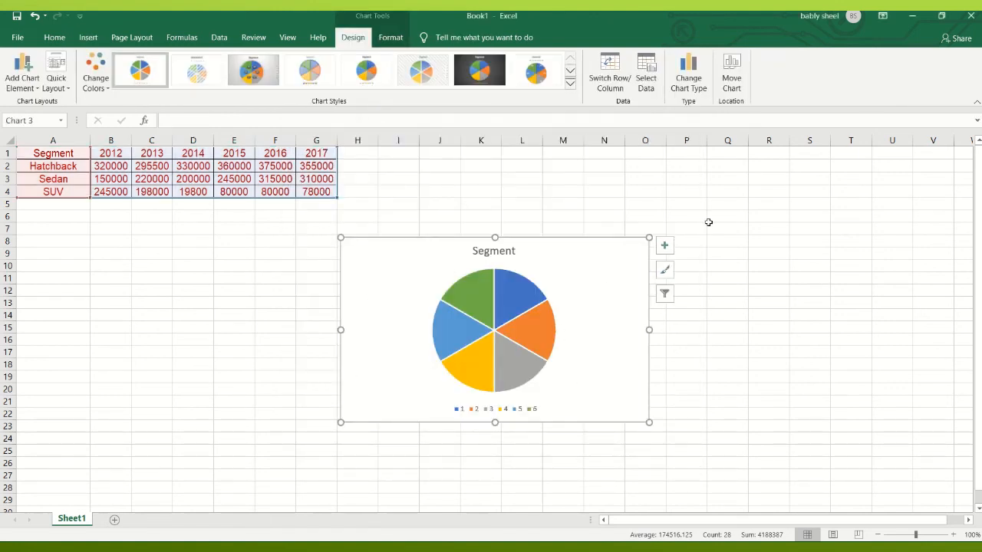
- Add data labels to the pie chart's slices
{"action": "left_click", "coordinate": [668, 247]}
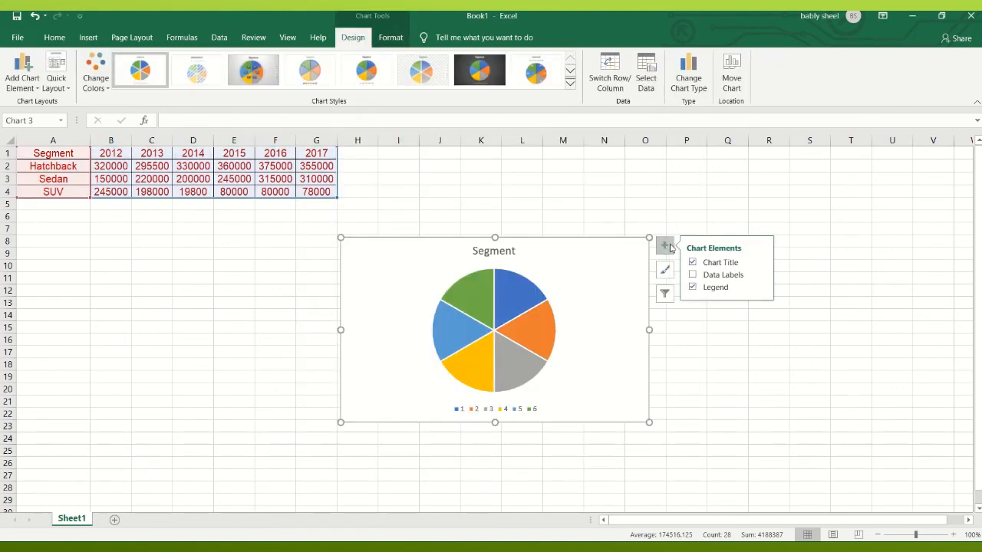
{"action": "left_click", "coordinate": [720, 274]}
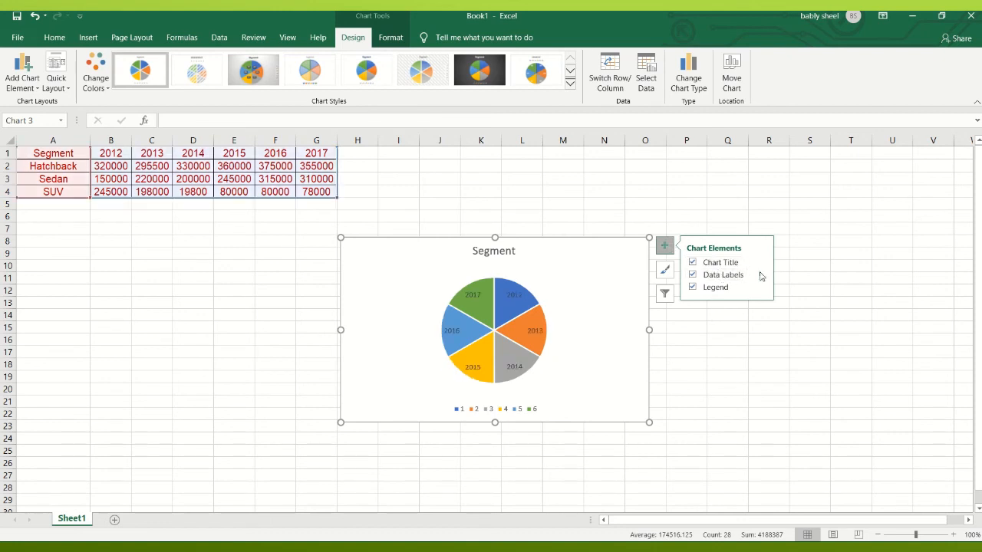
{"action": "left_click", "coordinate": [721, 425]}
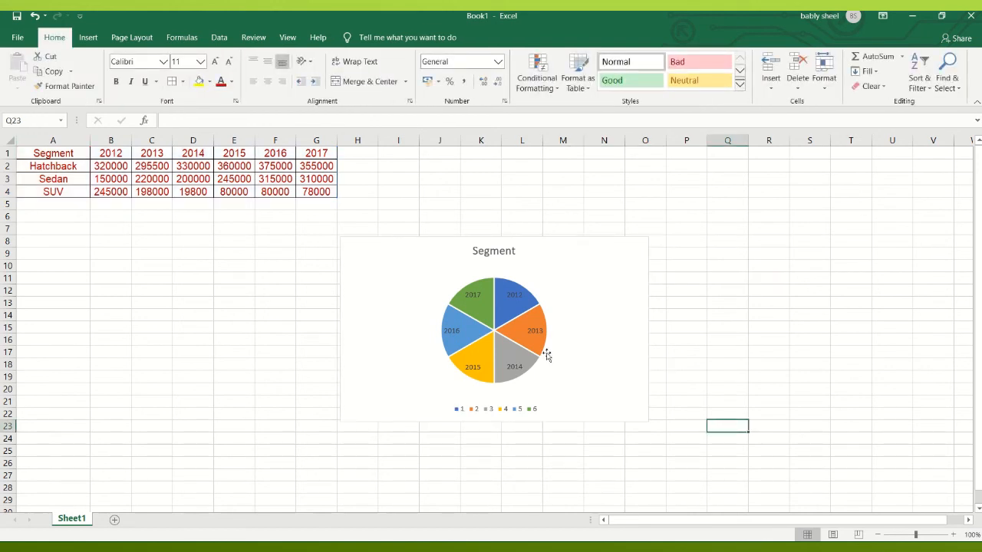
- Try the third and fourth pie chart styles, and apply the sixth one with the light hatched background
{"action": "left_click", "coordinate": [562, 238]}
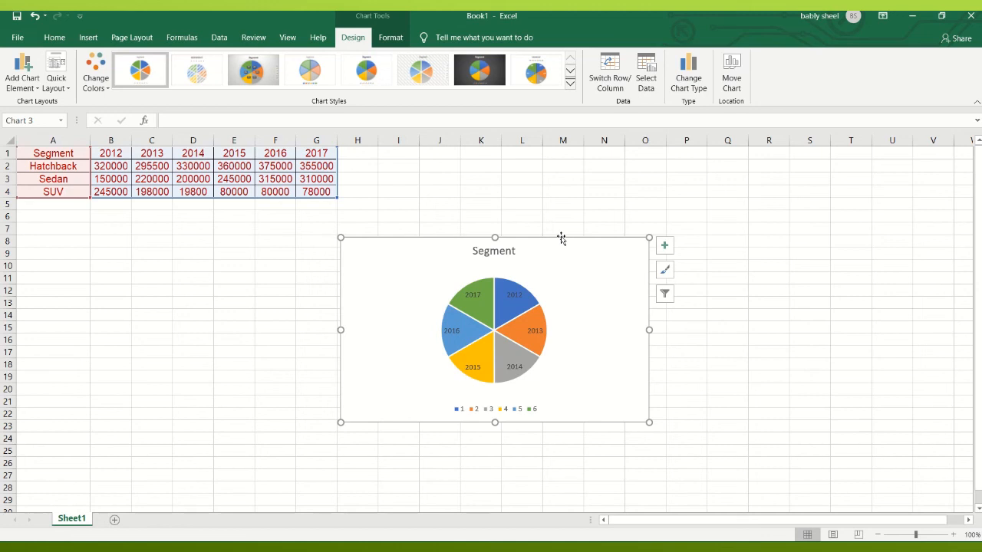
{"action": "left_click", "coordinate": [267, 74]}
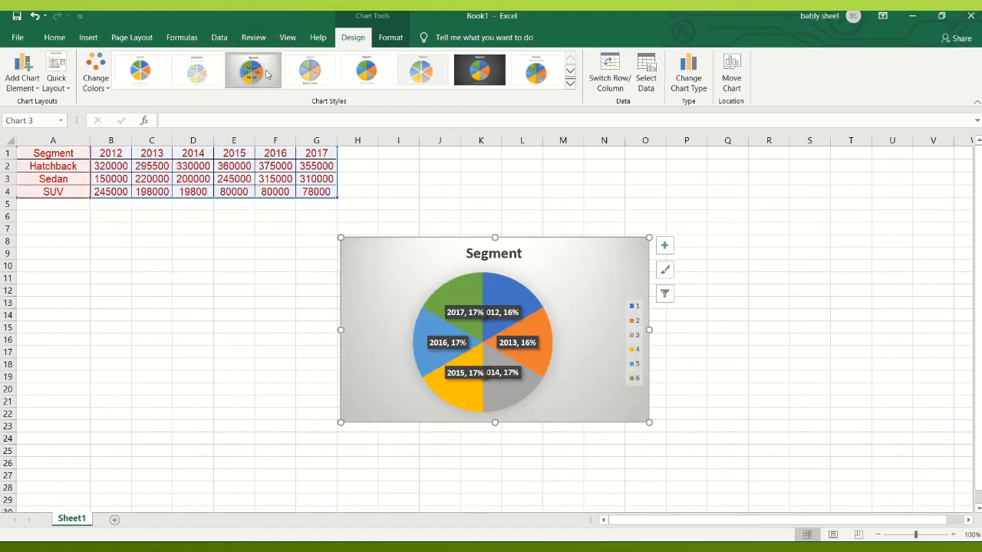
{"action": "left_click", "coordinate": [310, 71]}
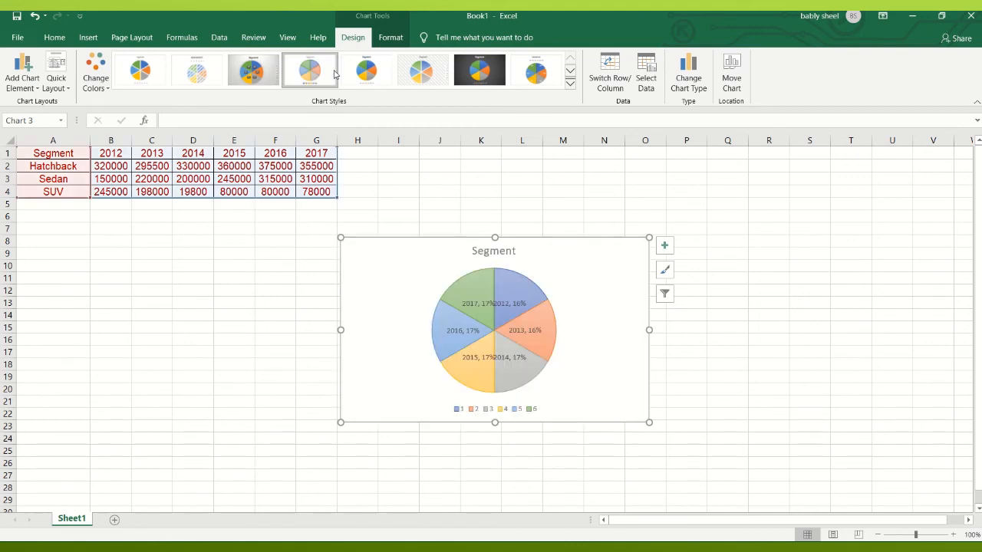
{"action": "left_click", "coordinate": [411, 74]}
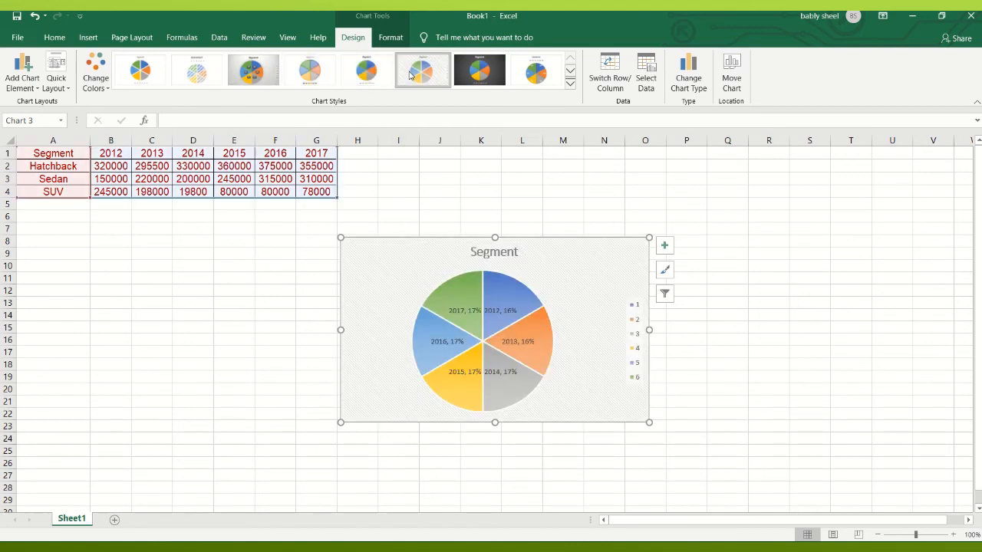
{"action": "mouse_move", "coordinate": [393, 25]}
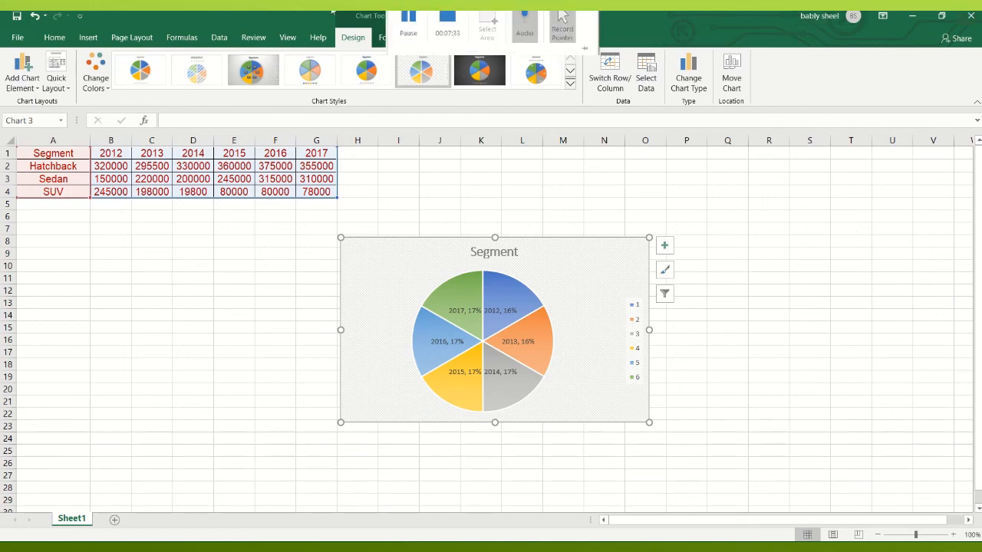